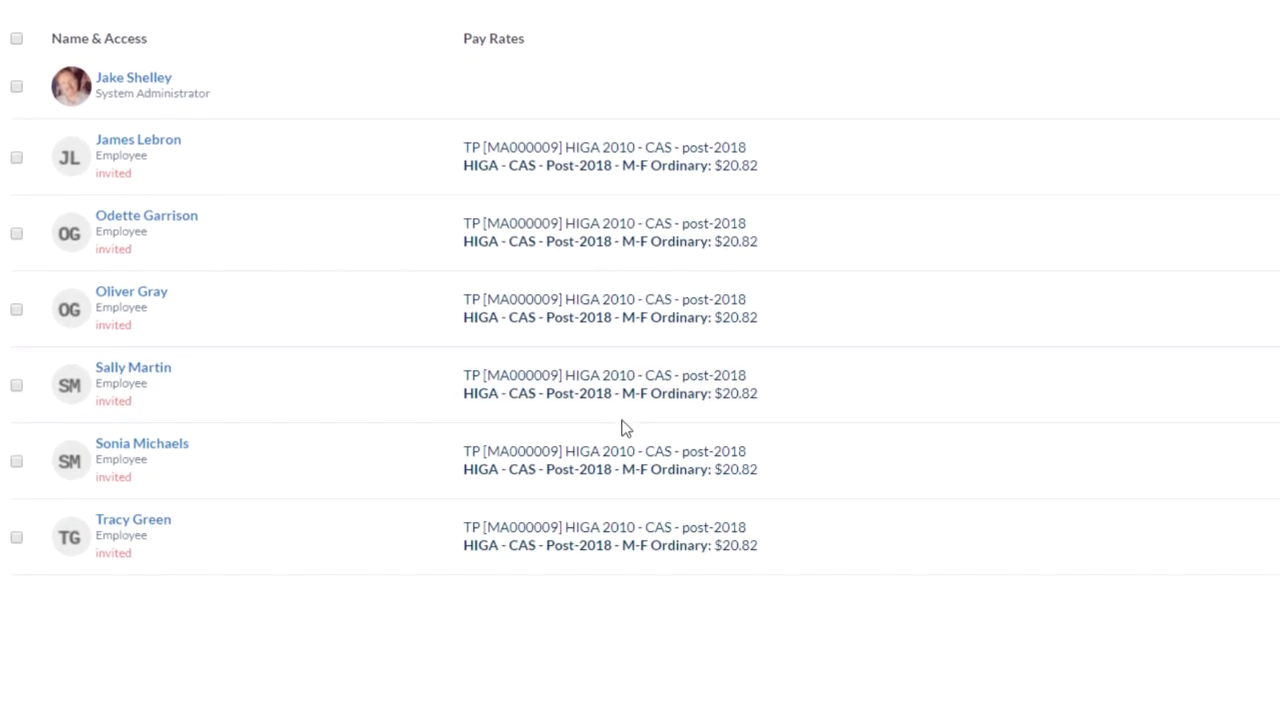
Step: Open Deputy's Schedule to view the 30 Mar – 12 Apr two-week roster of shifts by area
click(380, 20)
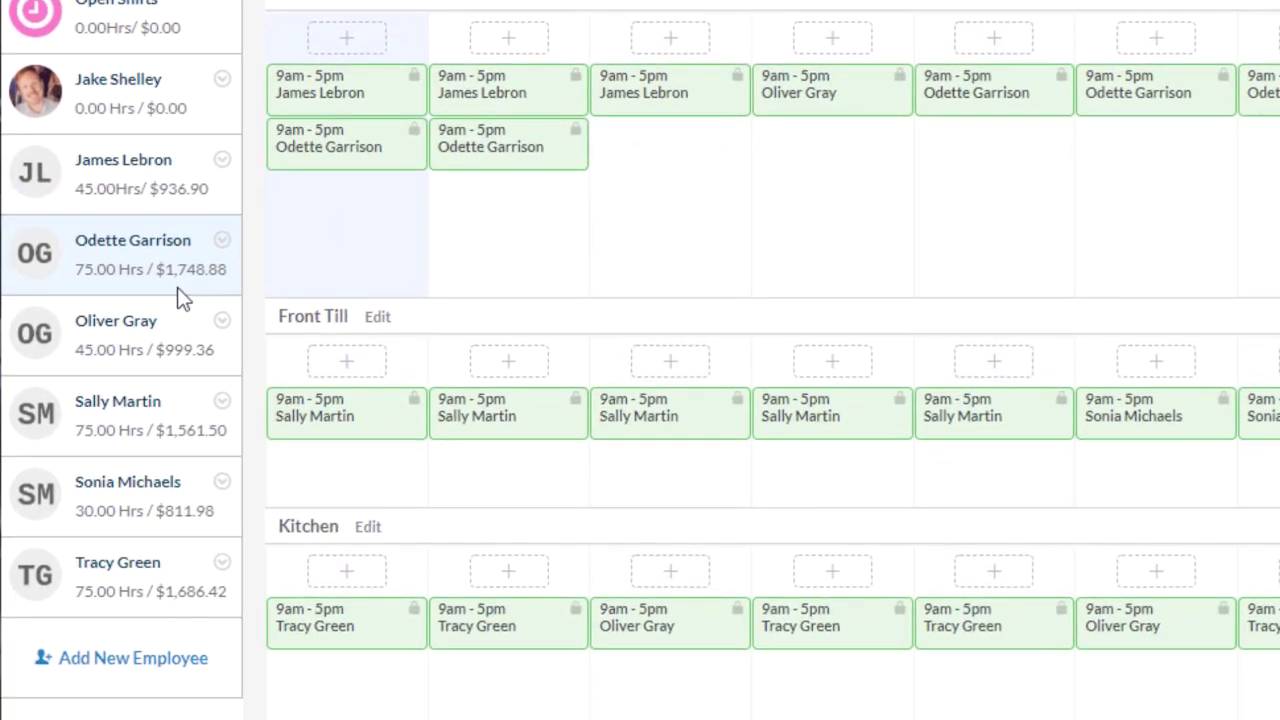
Step: Export all 46 approved Deputy timesheets for 30 Mar – 12 Apr to Xero Payroll
mouse_move(326, 121)
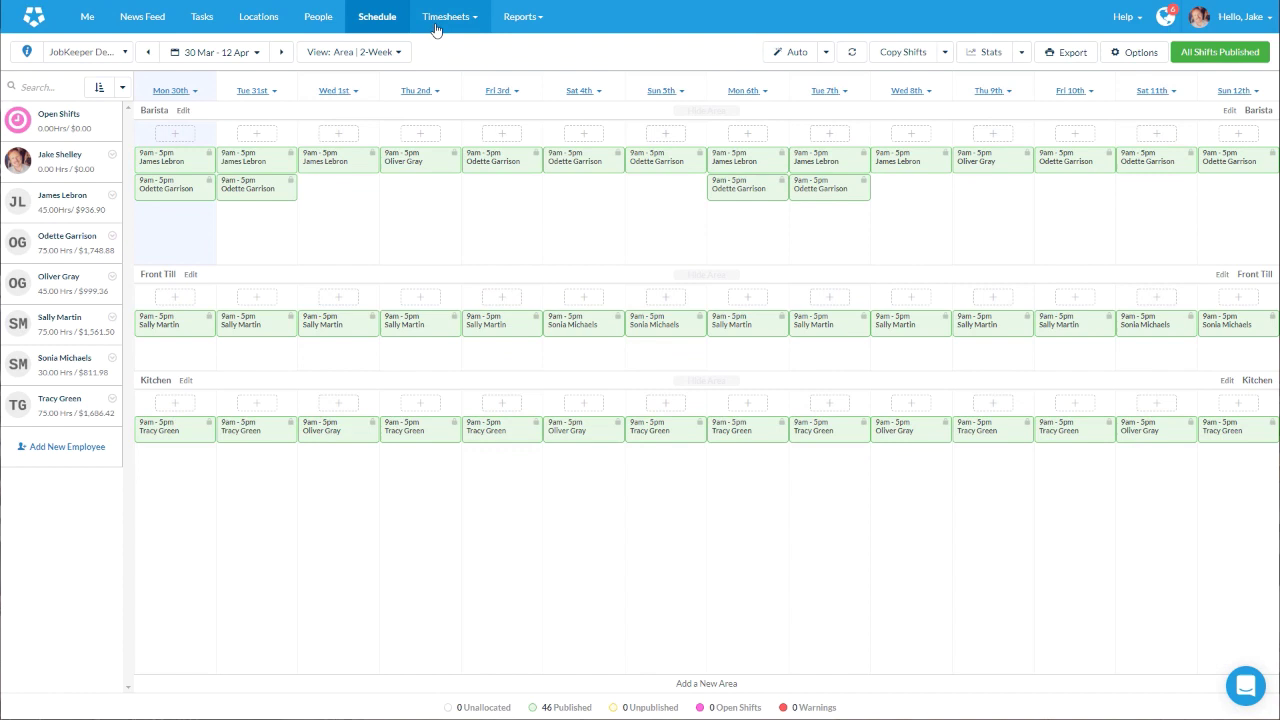
mouse_move(439, 27)
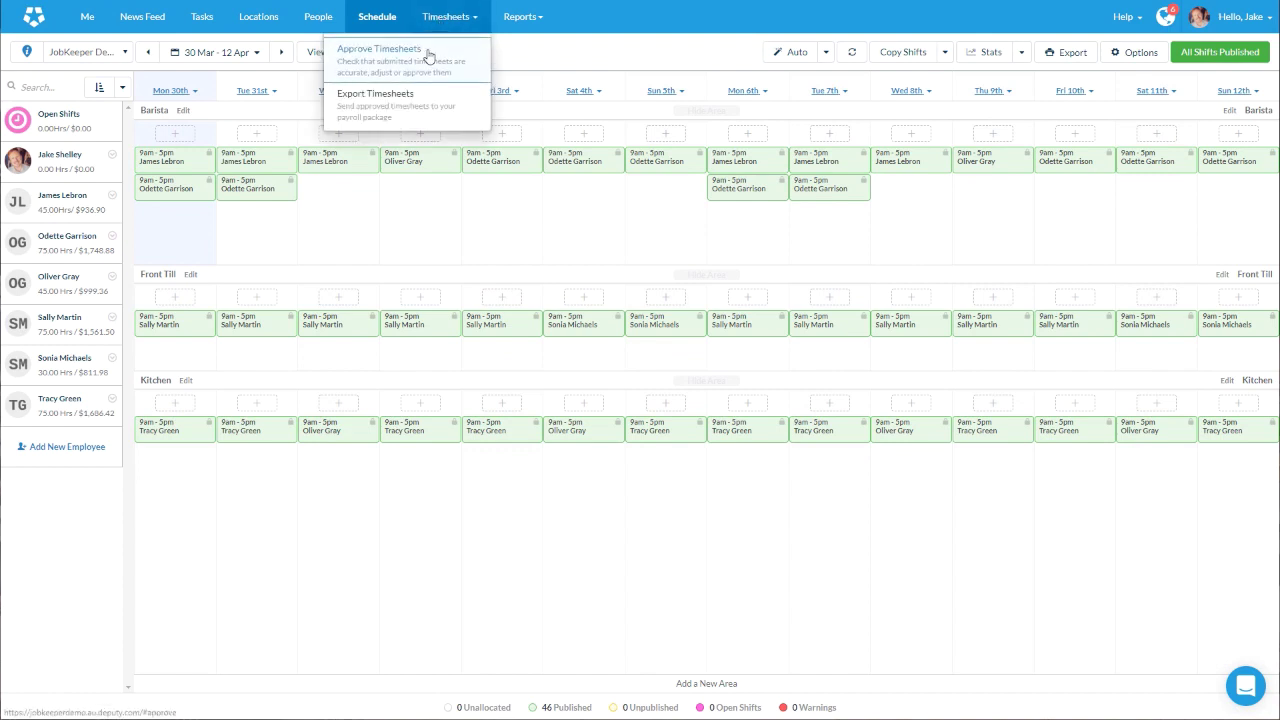
click(427, 52)
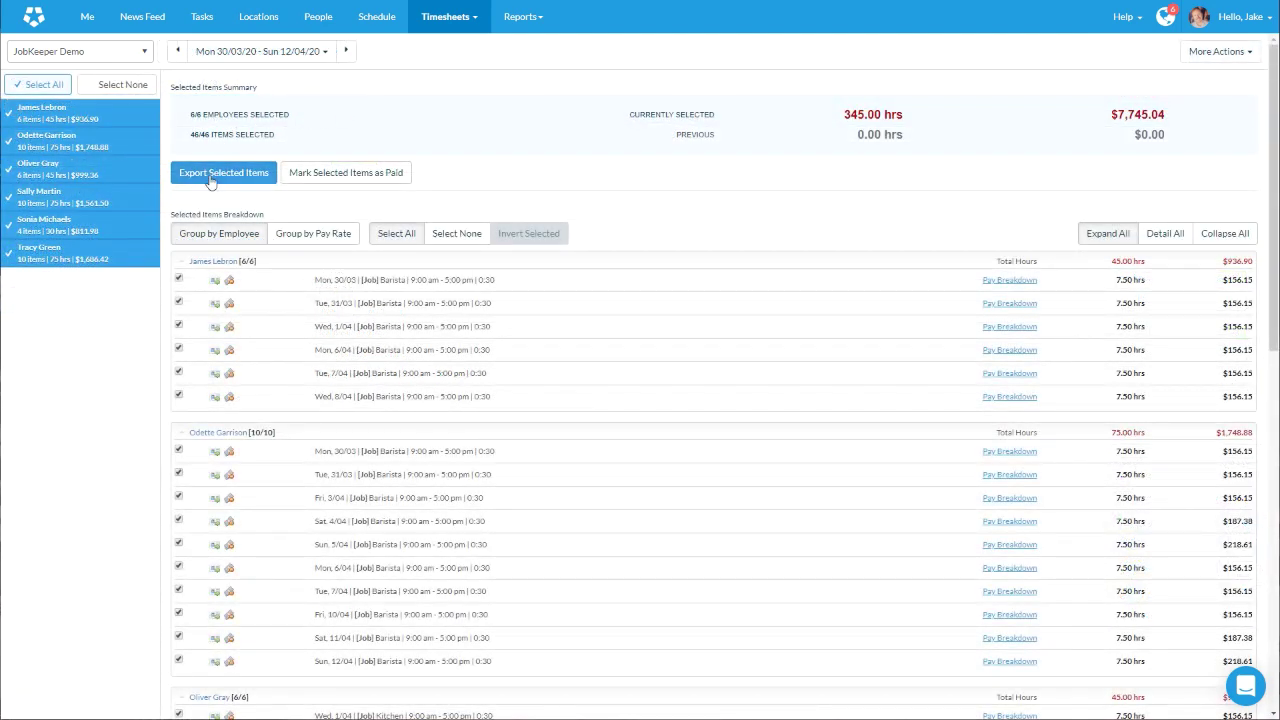
click(210, 178)
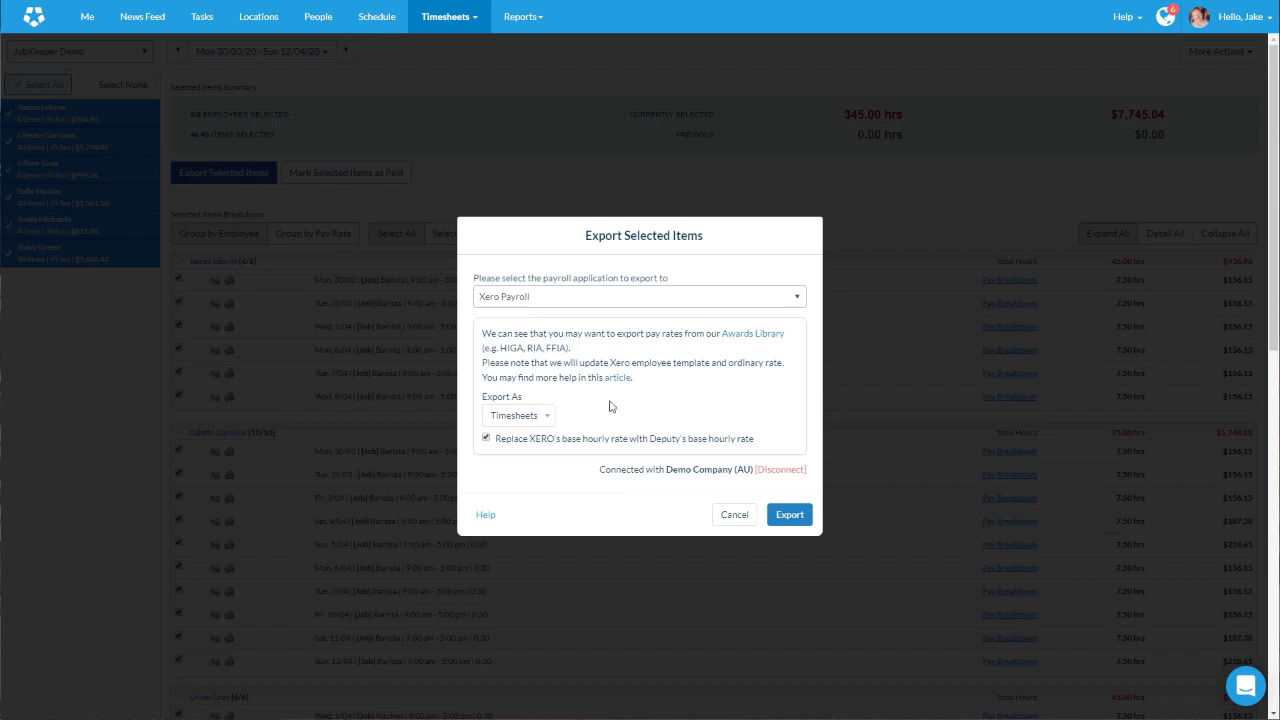
click(789, 515)
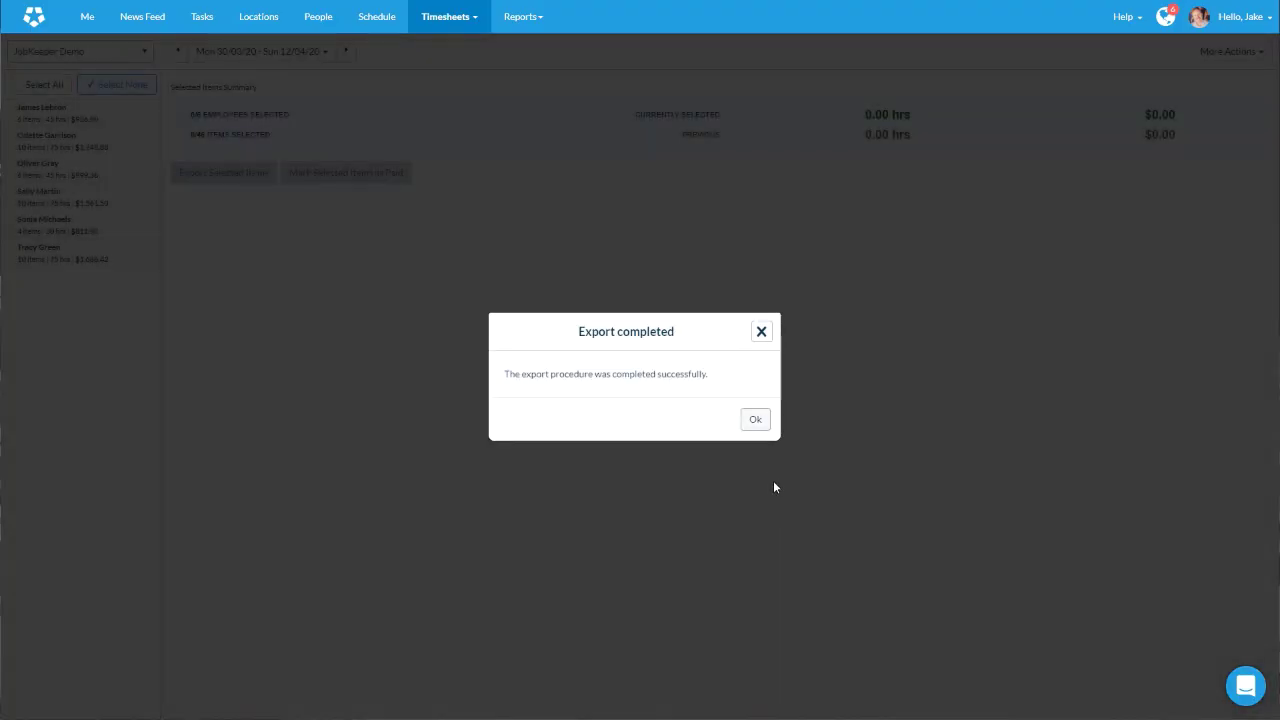
click(757, 421)
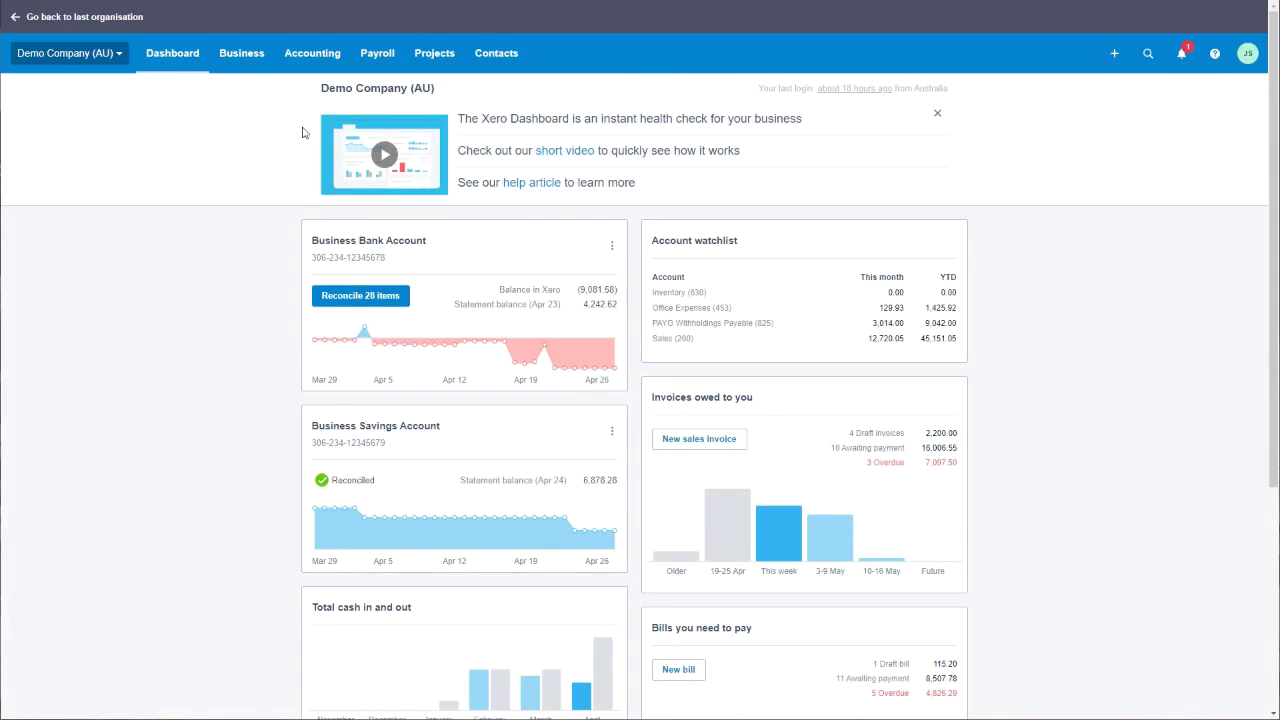
Step: Approve all six imported Xero Payroll timesheets for the fortnight ending 12 Apr 2020
click(374, 60)
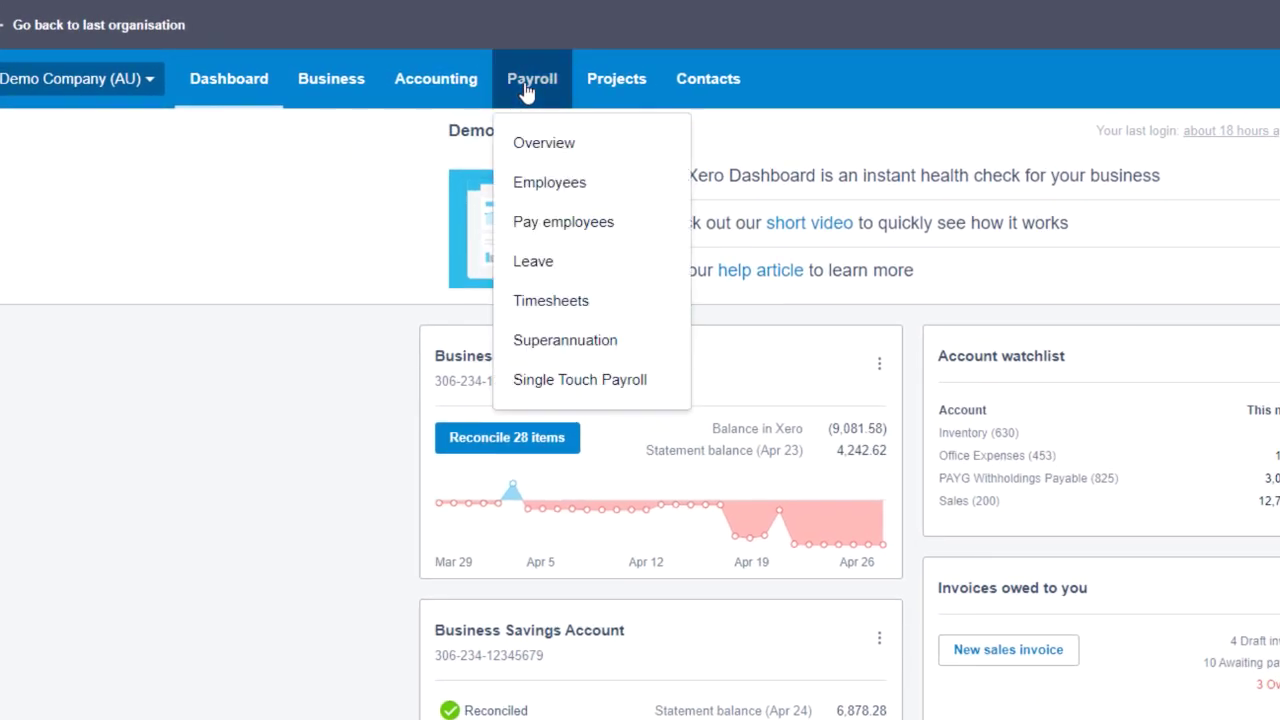
click(558, 300)
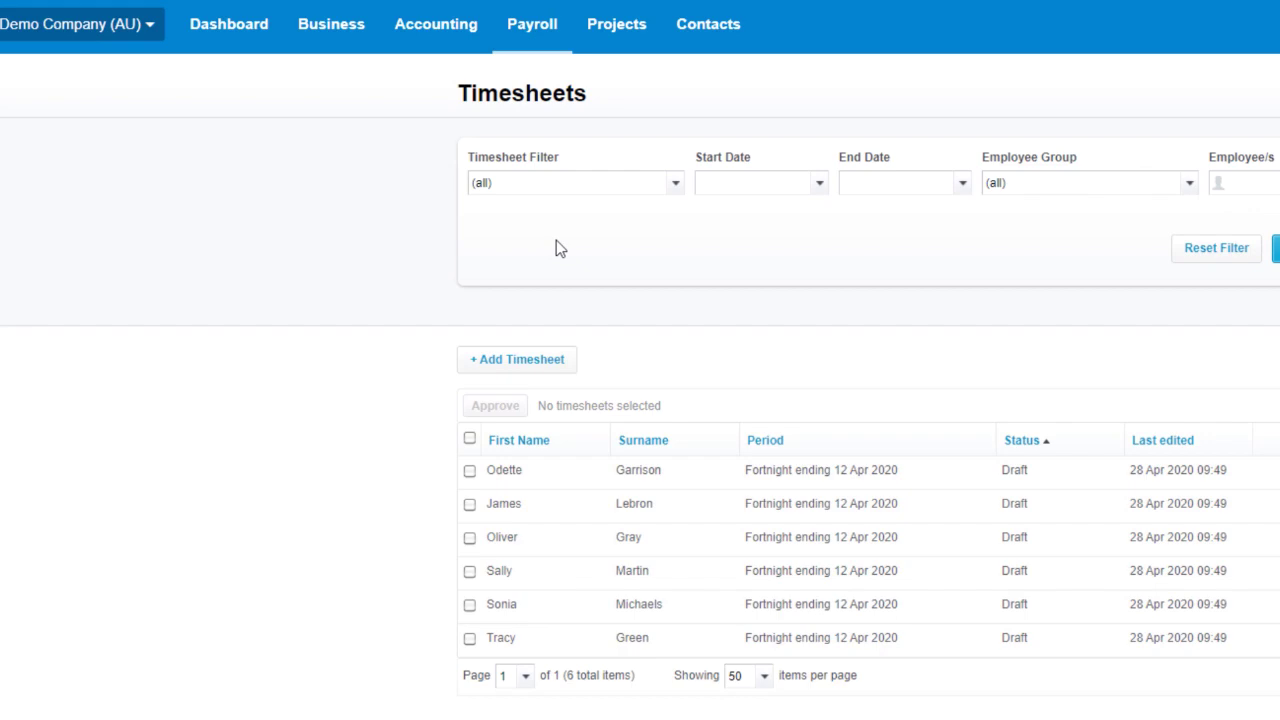
click(469, 439)
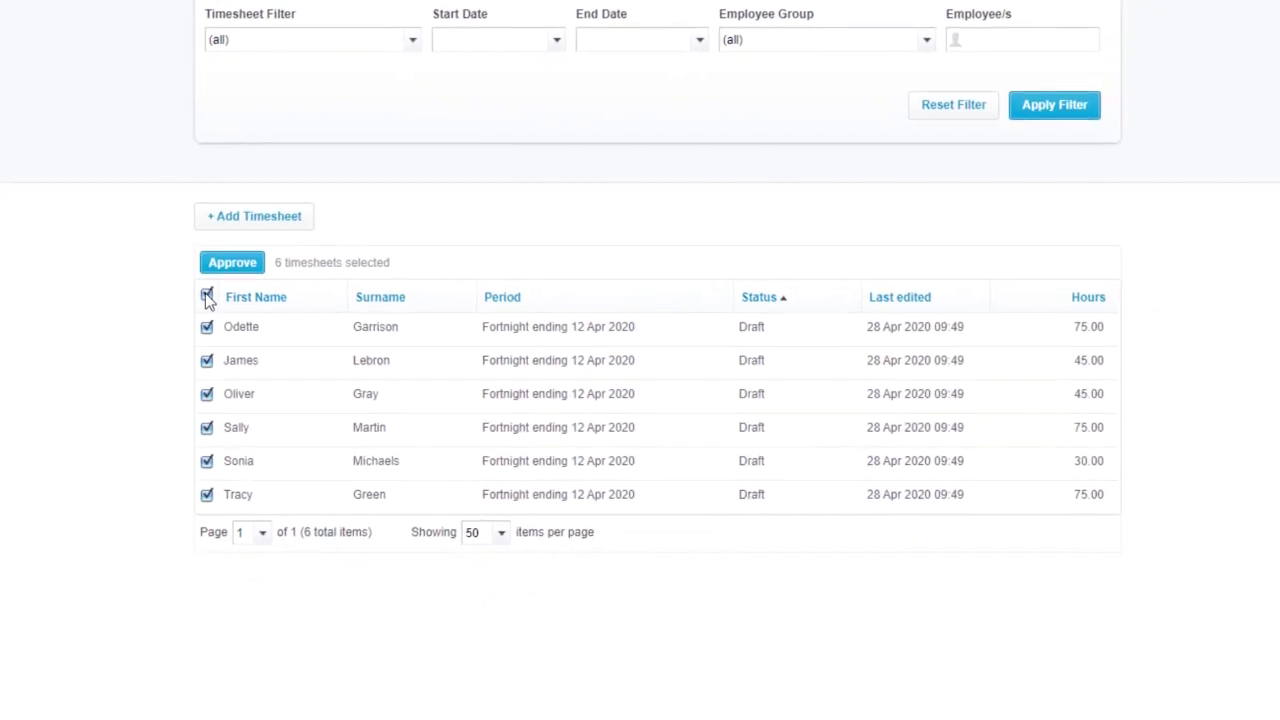
click(232, 262)
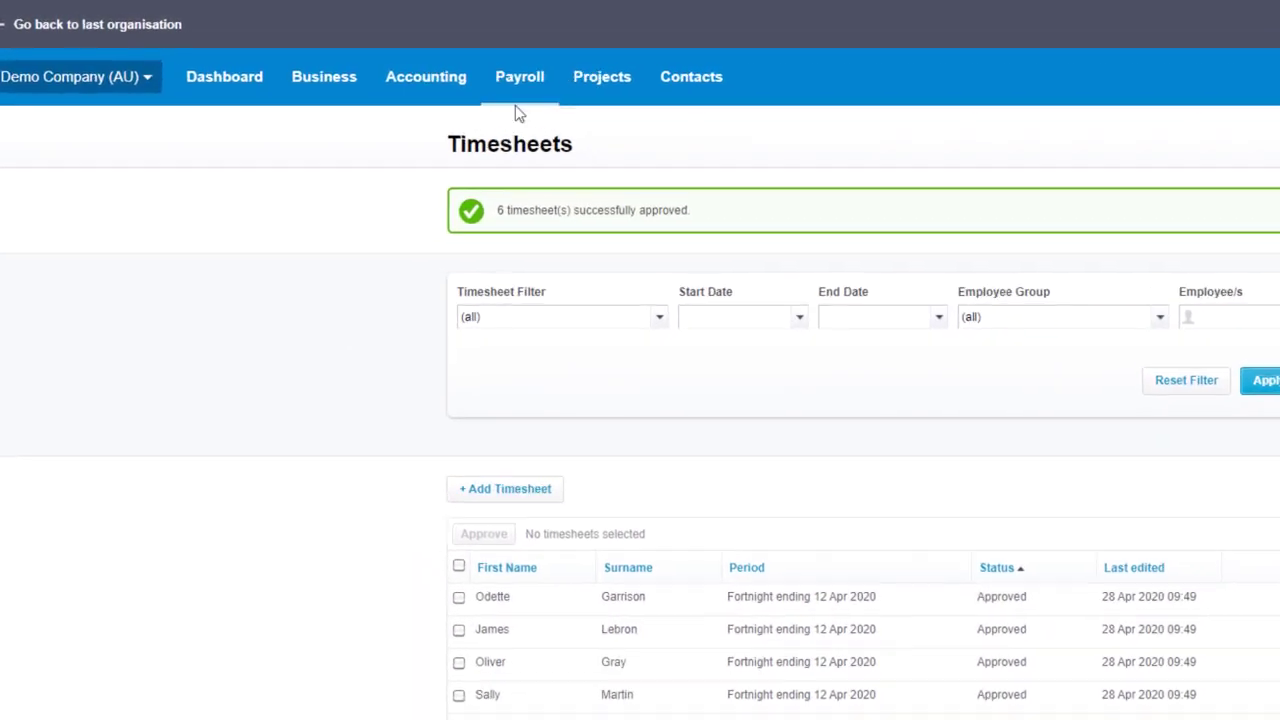
click(517, 88)
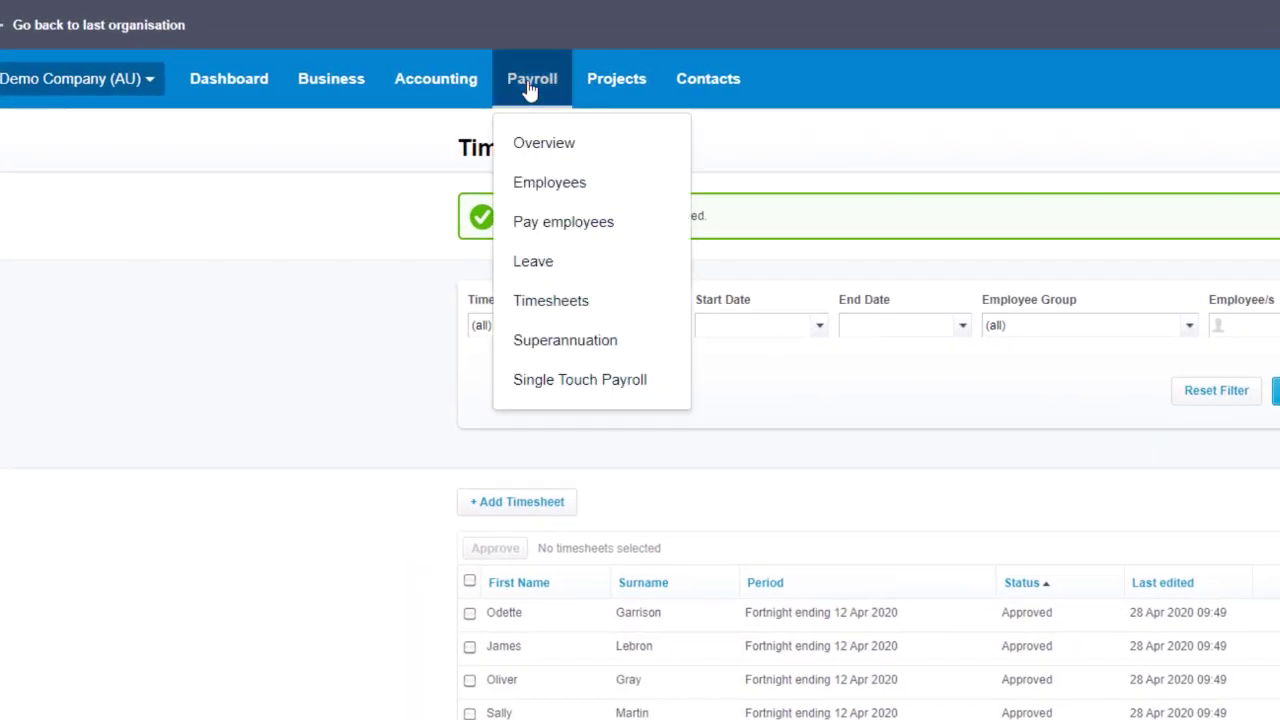
Step: Follow the JobKeeper notice on Pay employees to the 'Payroll support during COVID-19' page
click(539, 207)
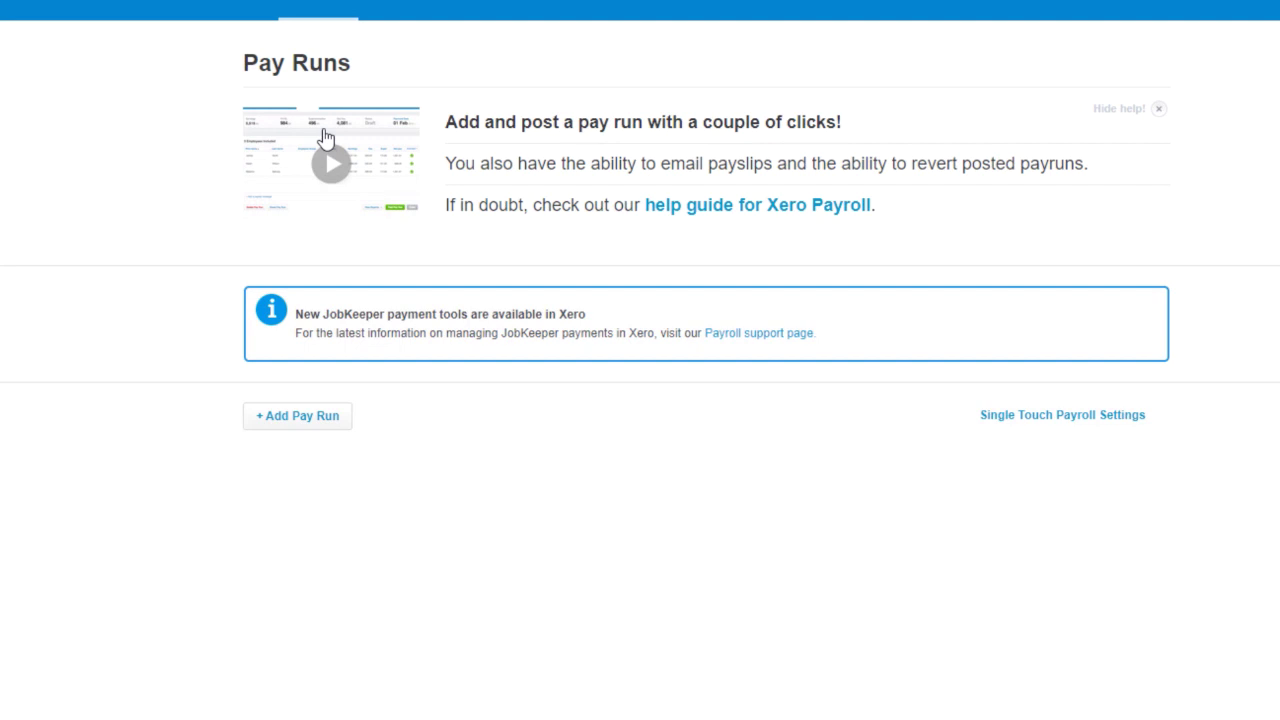
click(726, 338)
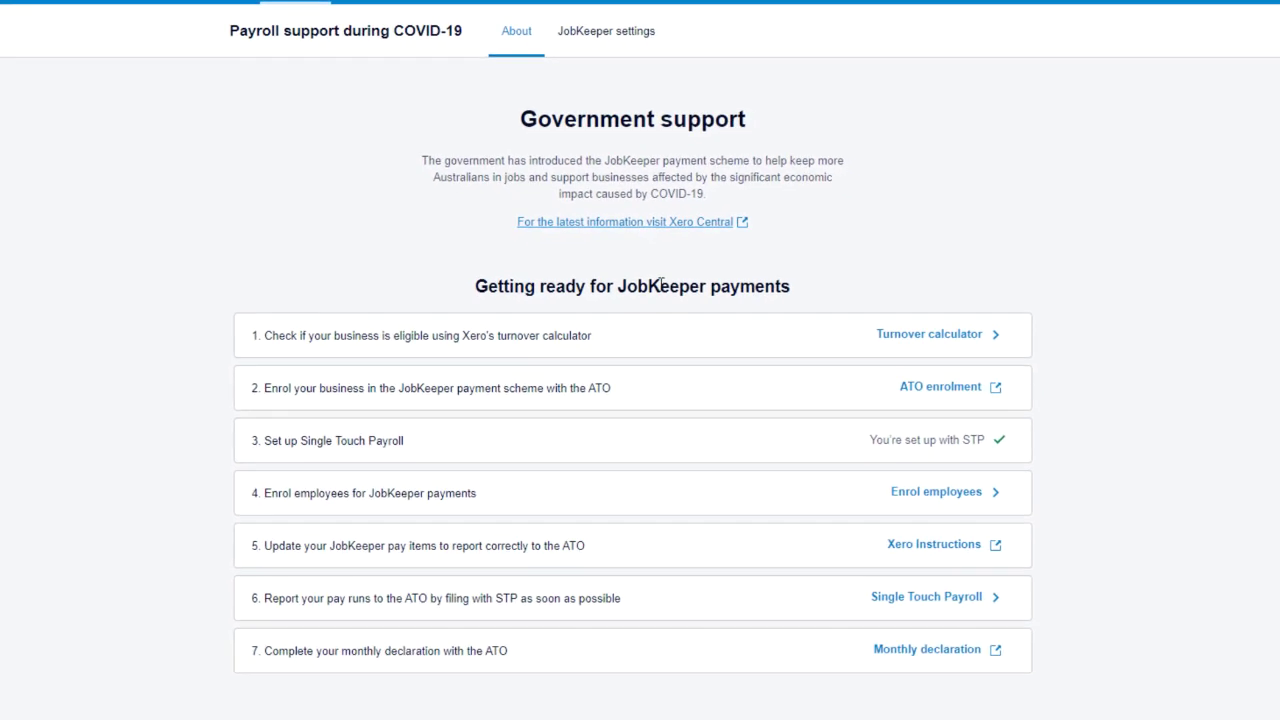
scroll(661, 284, down, 1)
scroll(661, 284, down, 1)
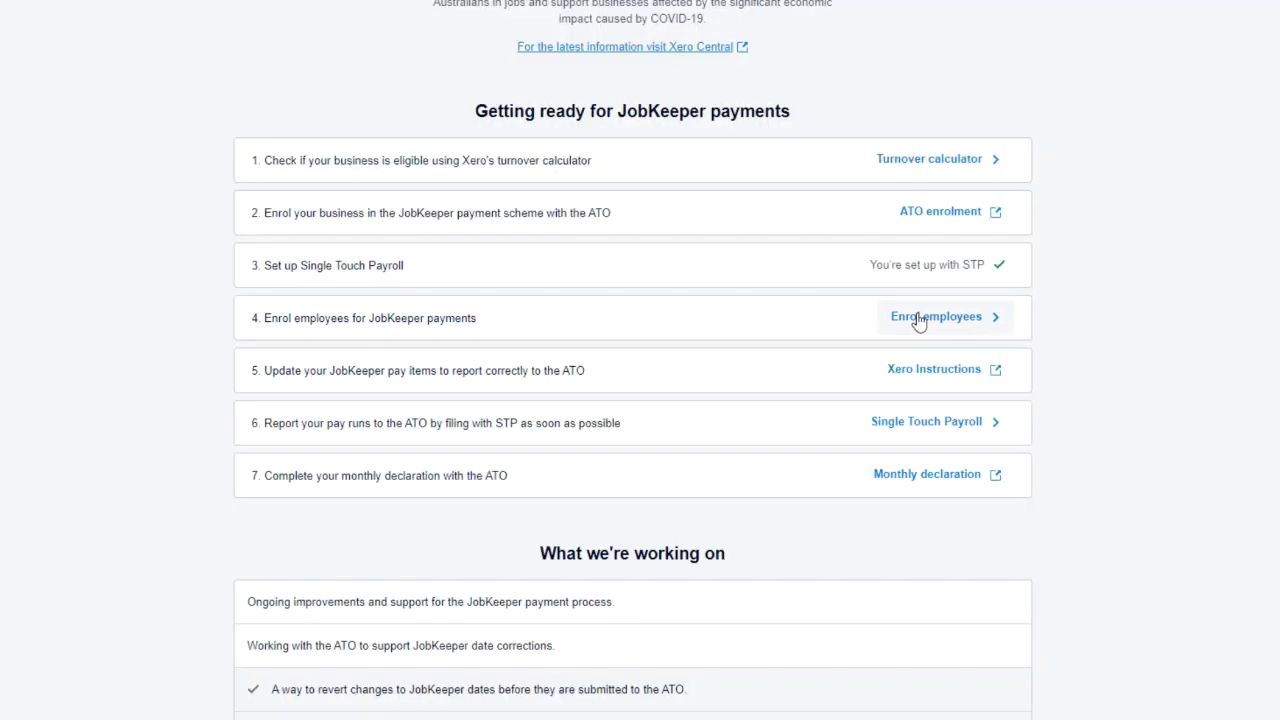
Step: Nominate the eligible employee for JobKeeper starting ATO Fortnight 01 (30 Mar – 12 Apr) and save
click(918, 319)
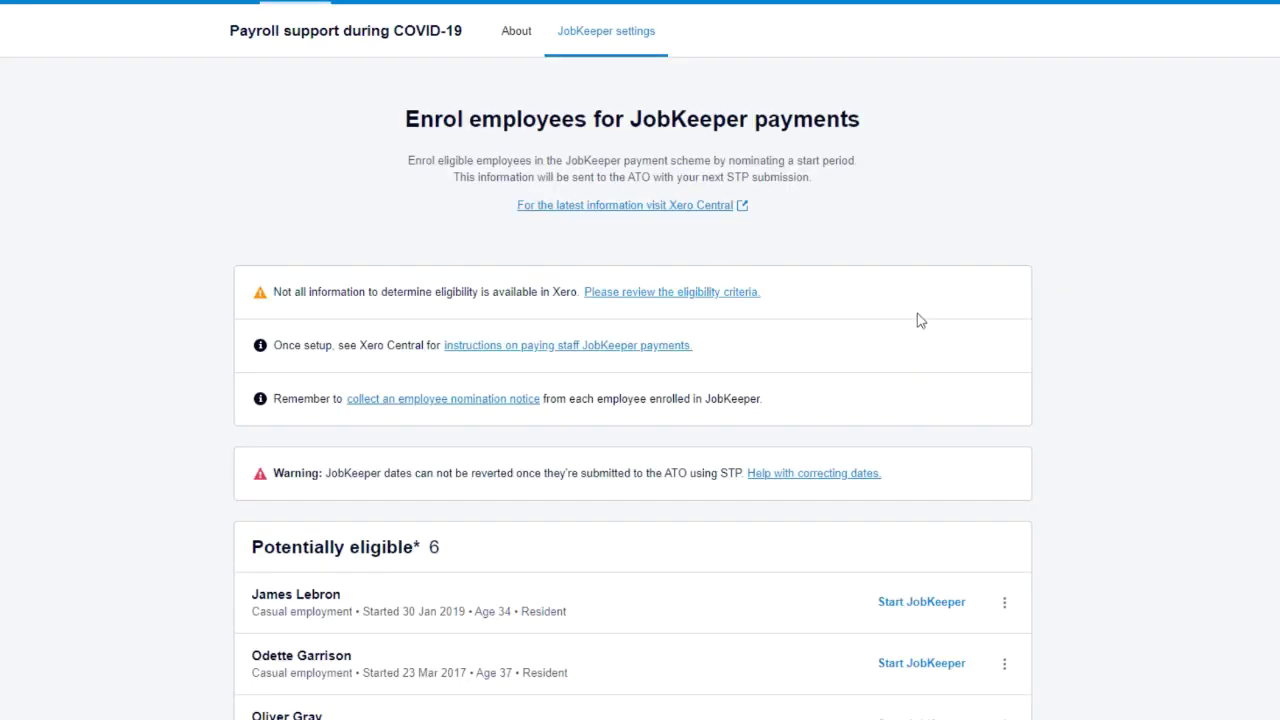
scroll(920, 320, down, 3)
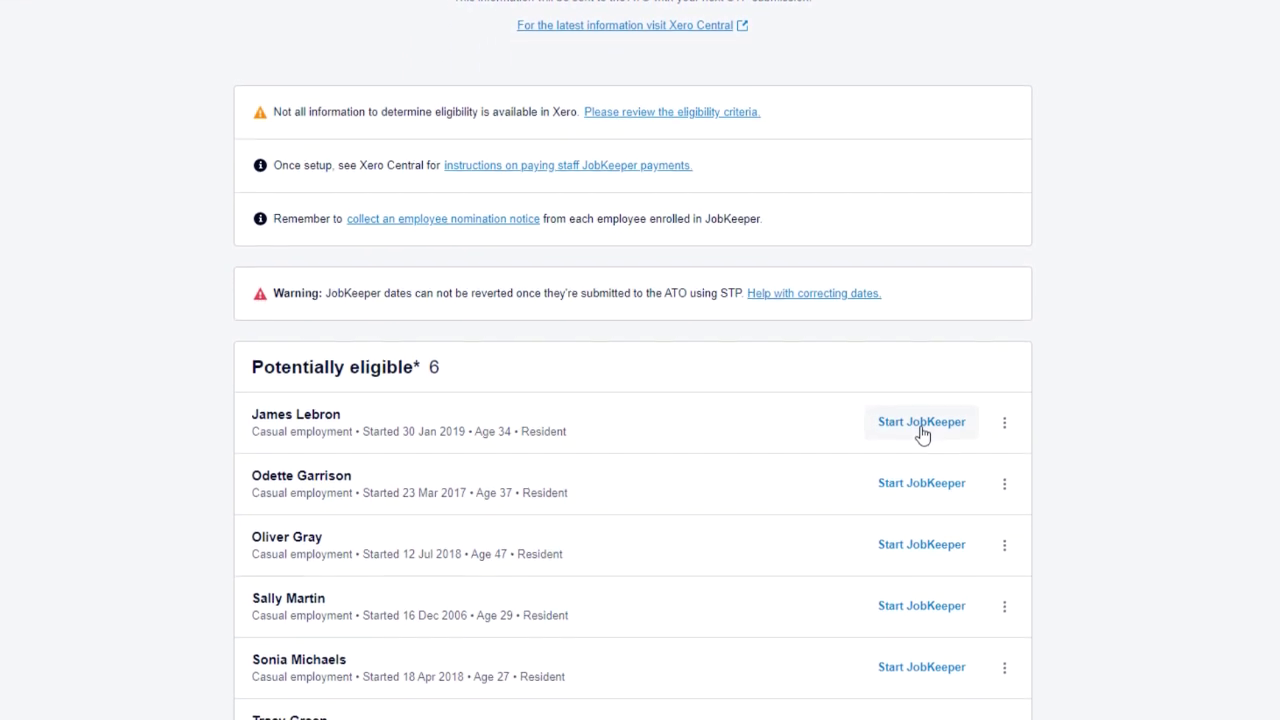
click(921, 428)
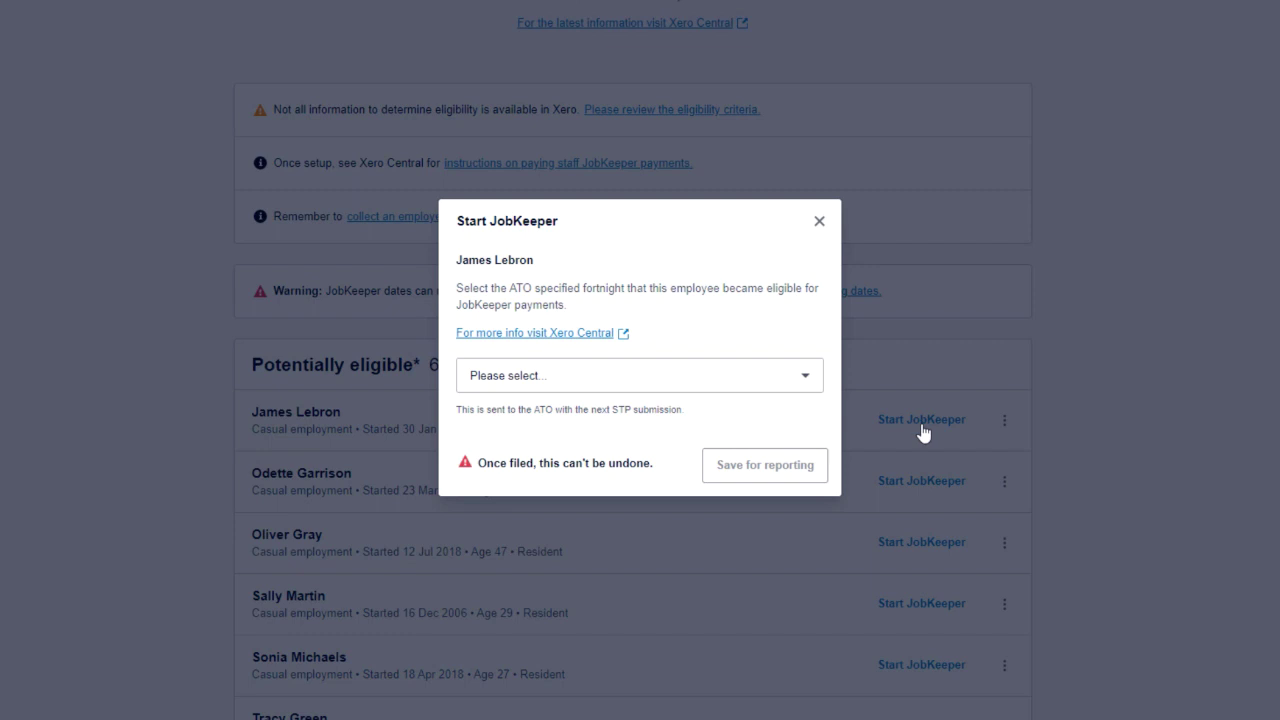
click(720, 392)
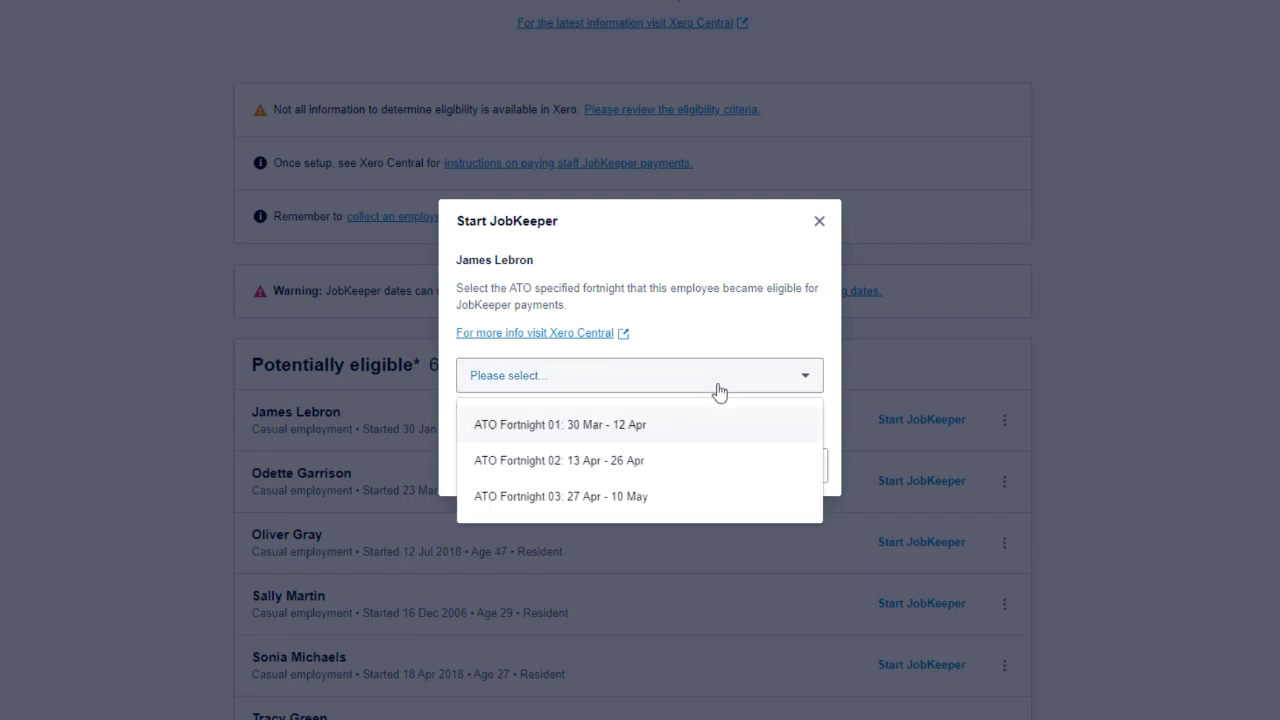
click(697, 432)
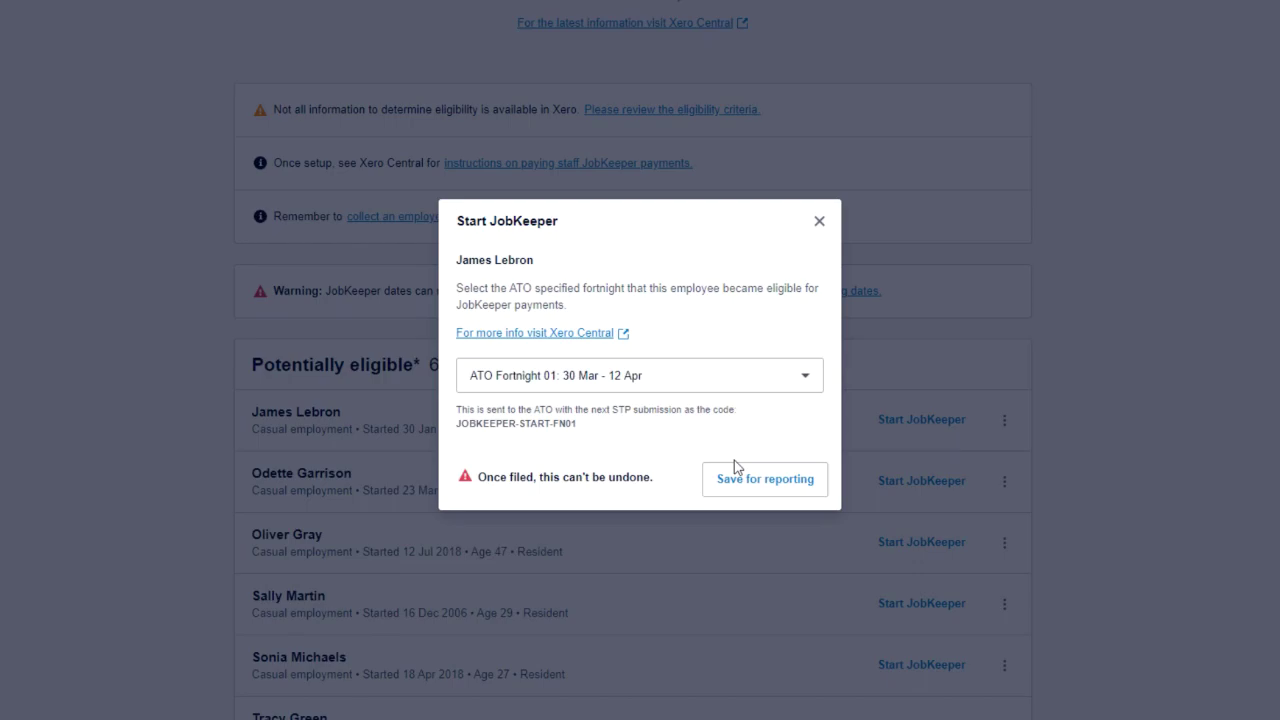
click(749, 481)
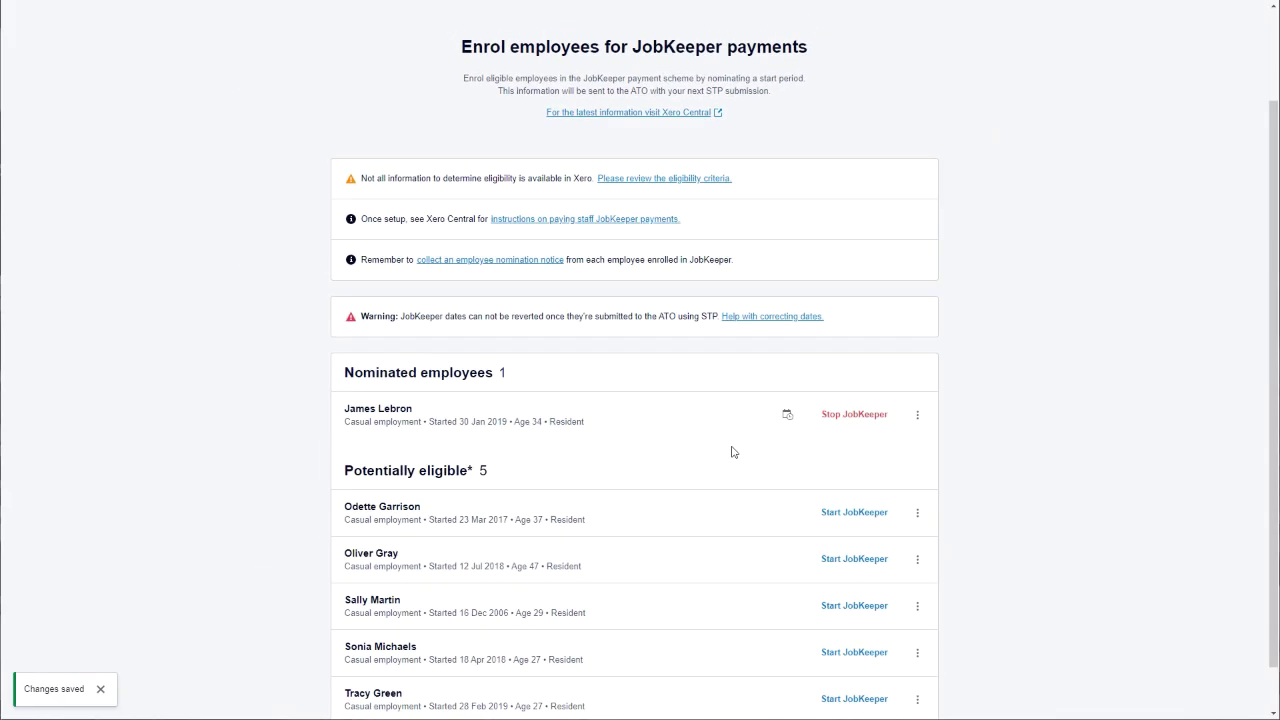
scroll(745, 460, up, 2)
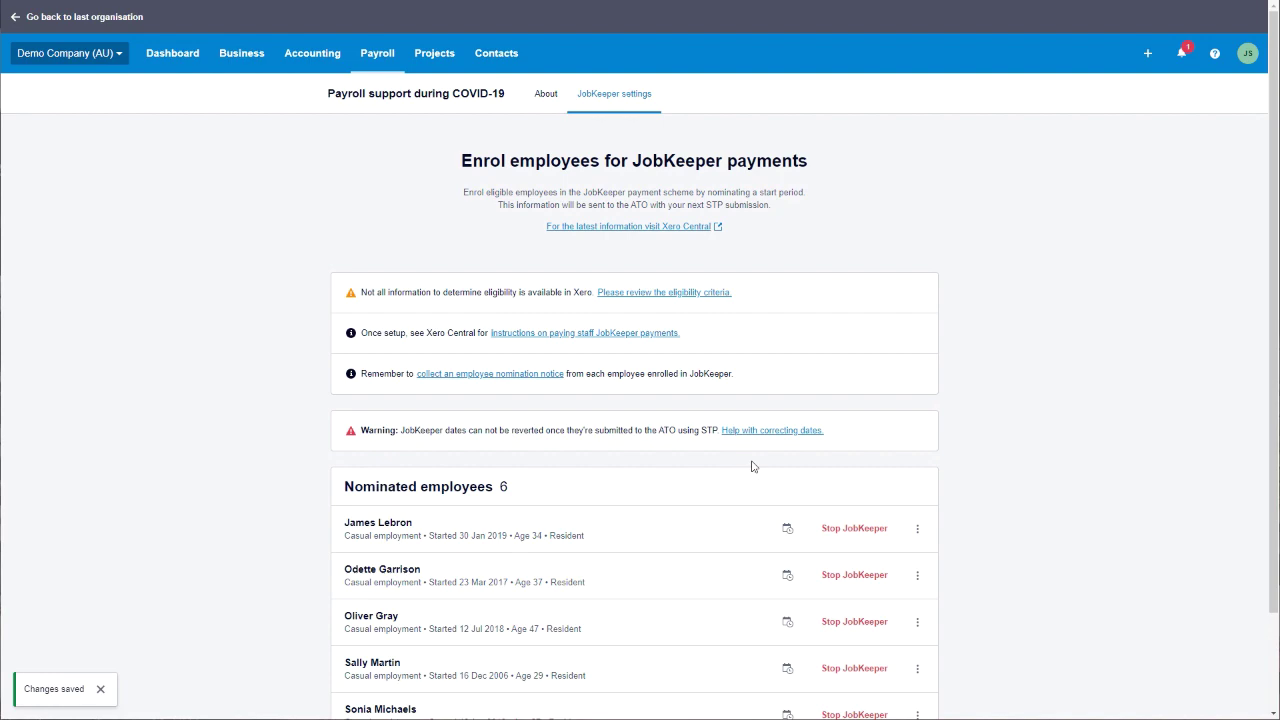
Step: Show the Earnings pay items in Payroll settings down to the JobKeeper Payment top up allowance
click(546, 93)
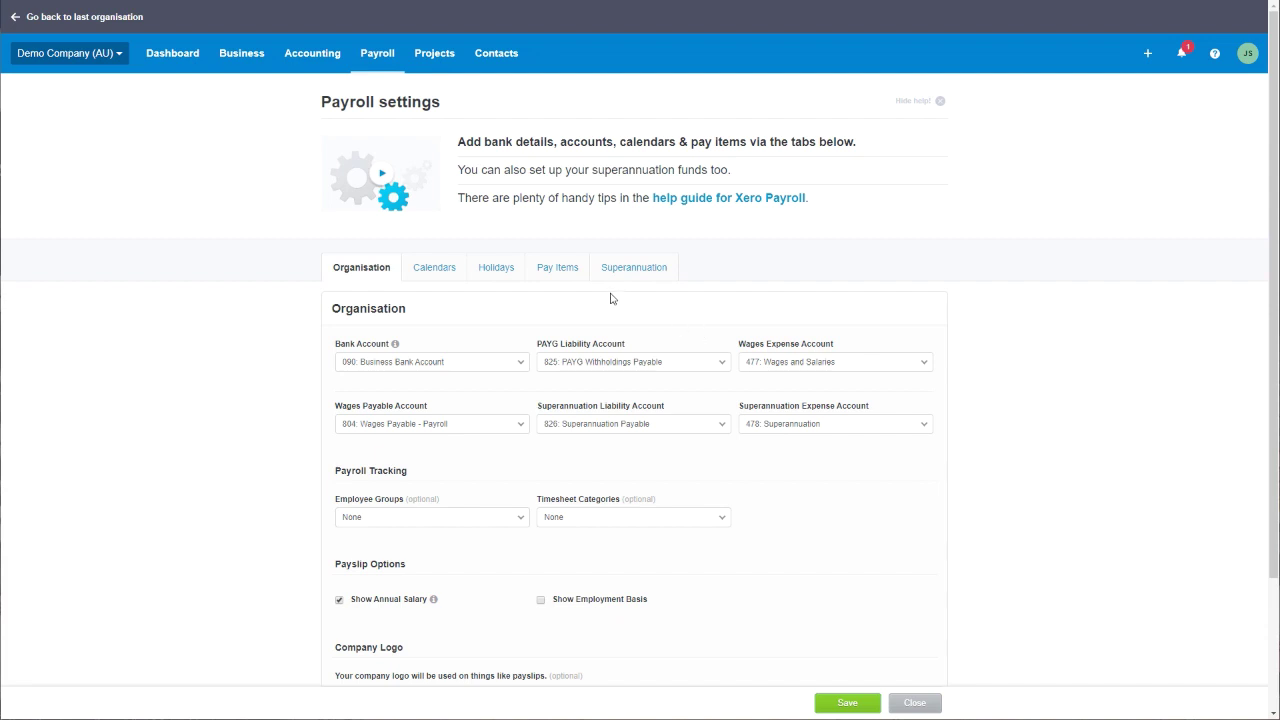
click(567, 278)
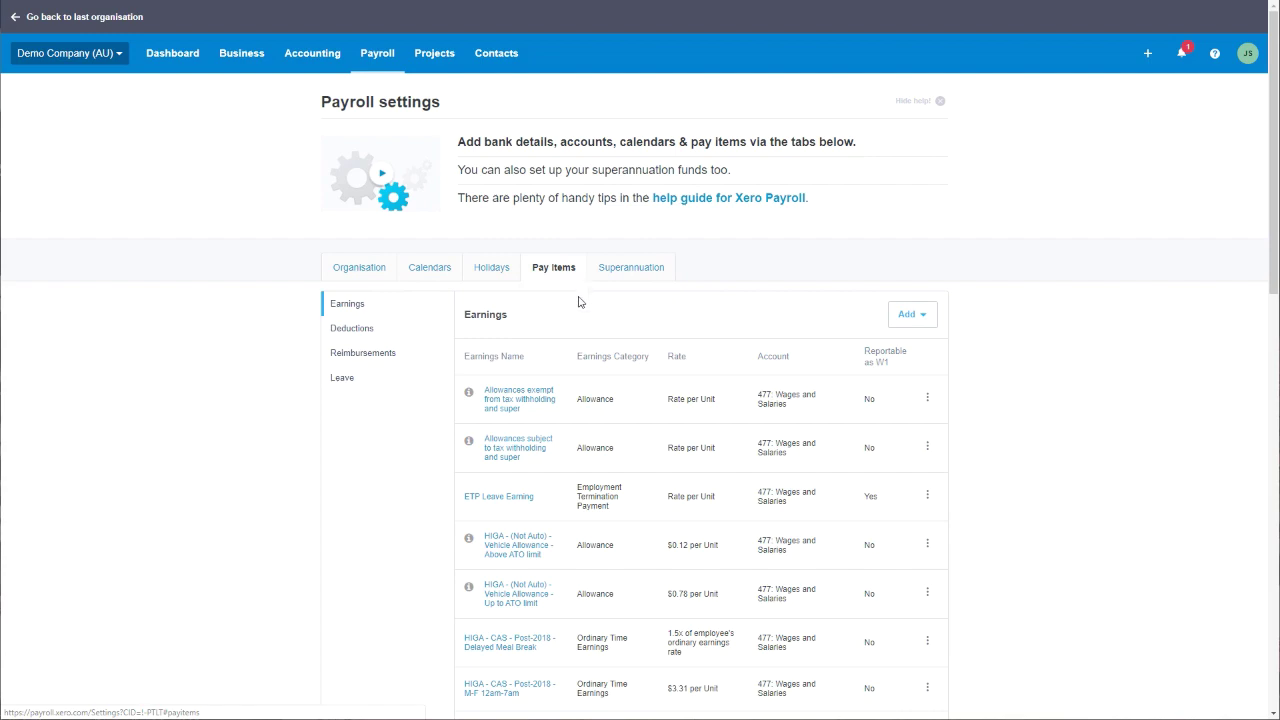
scroll(589, 321, down, 4)
scroll(589, 321, down, 6)
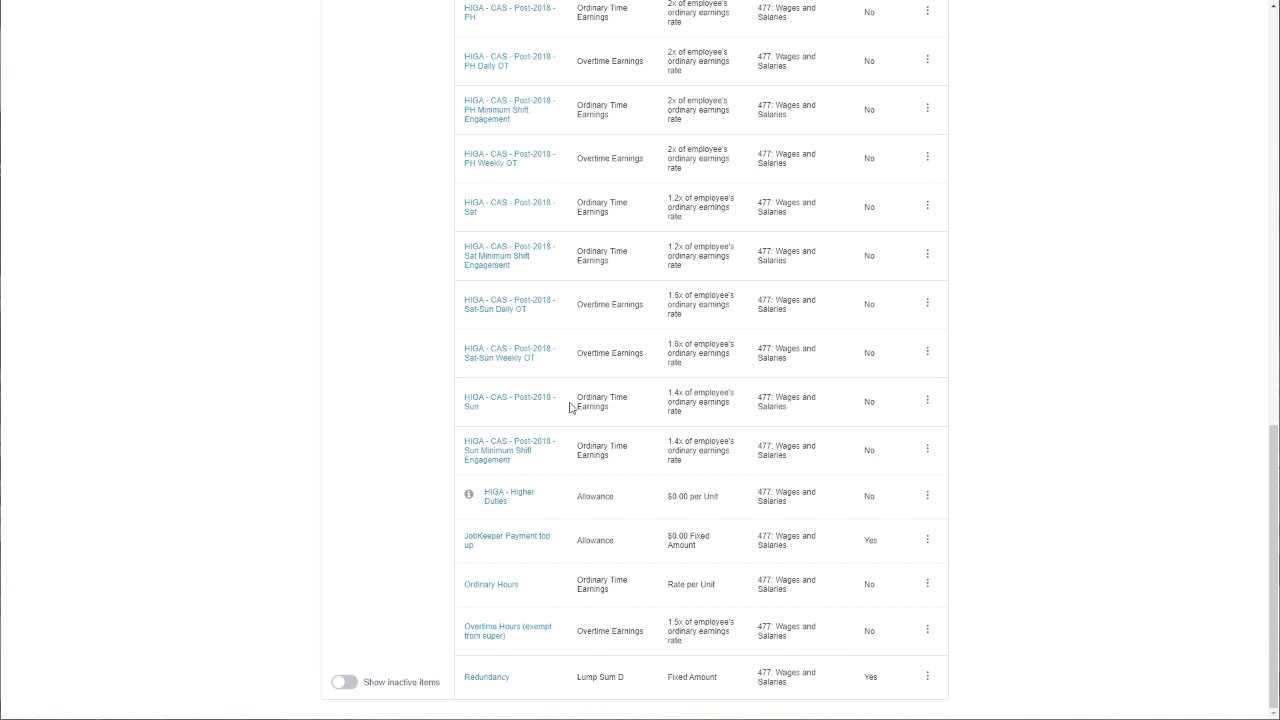
Step: Save the JobKeeper Payment top up allowance as exempt from Superannuation Guarantee
click(505, 537)
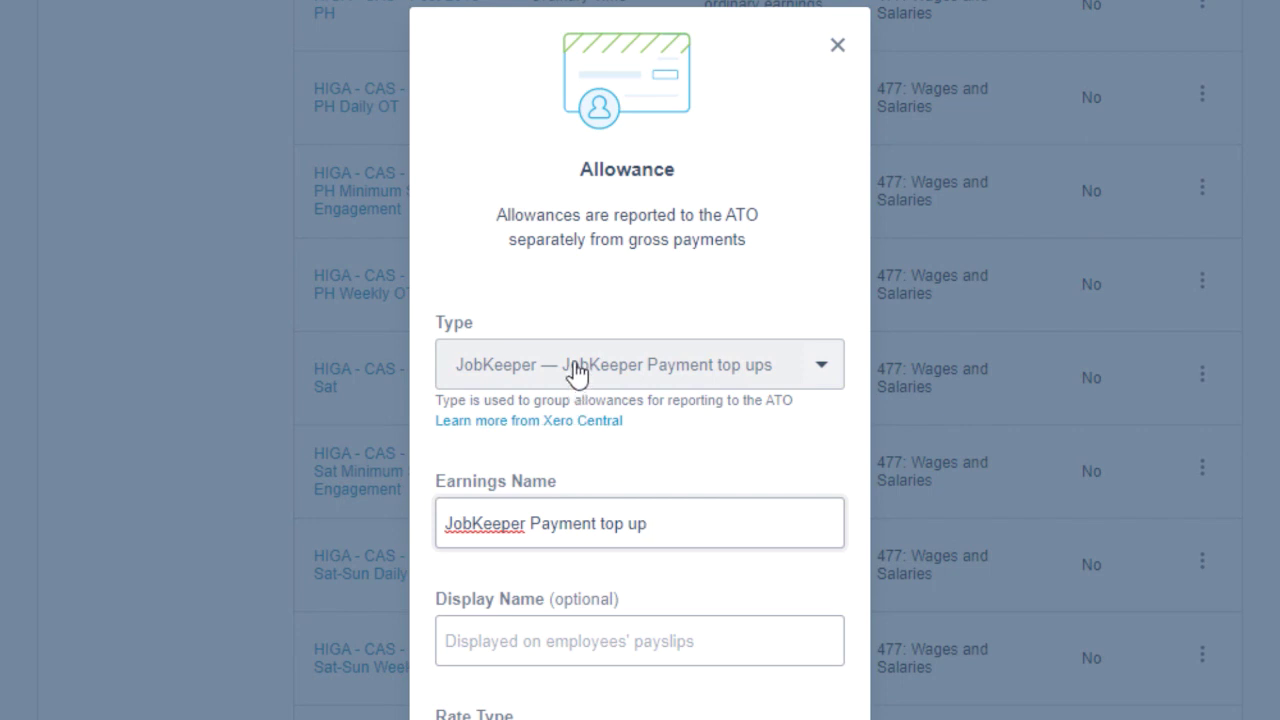
scroll(580, 394, down, 6)
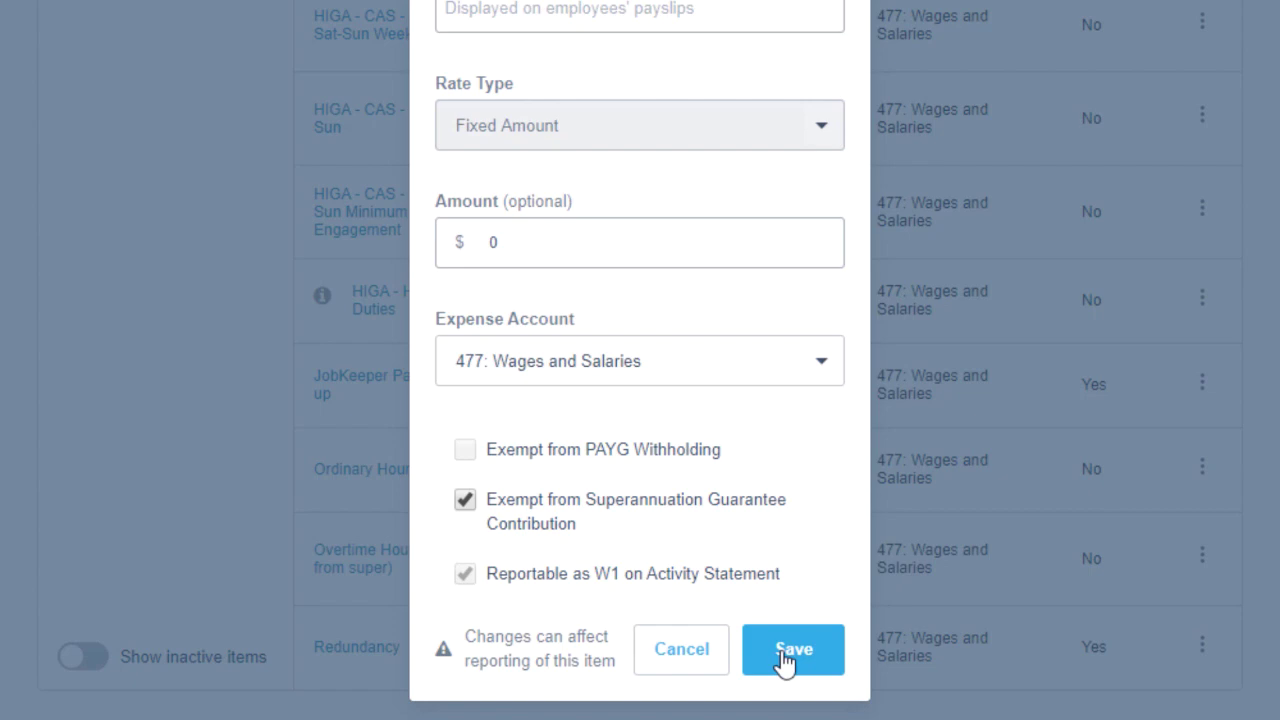
click(785, 655)
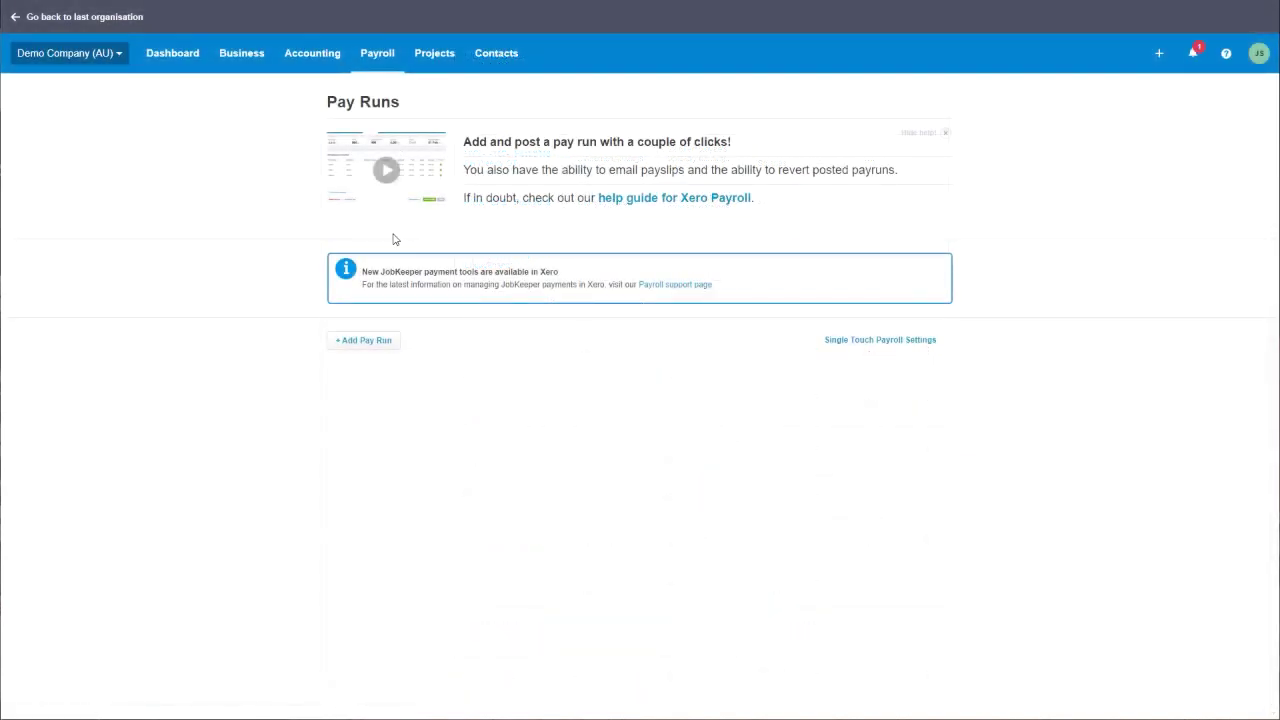
Step: Create a pay run for 'Fortnightly - JobKeeper Example: Fortnight ending 12 Apr 2020'
click(389, 345)
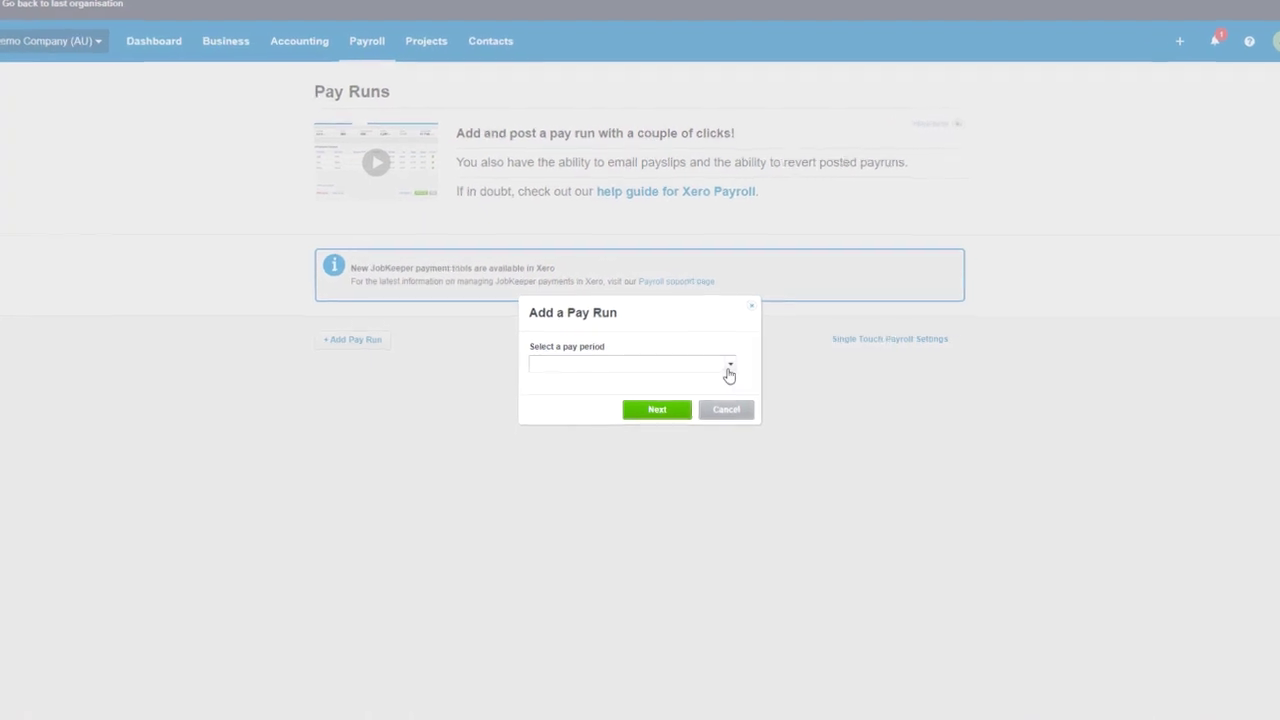
click(729, 370)
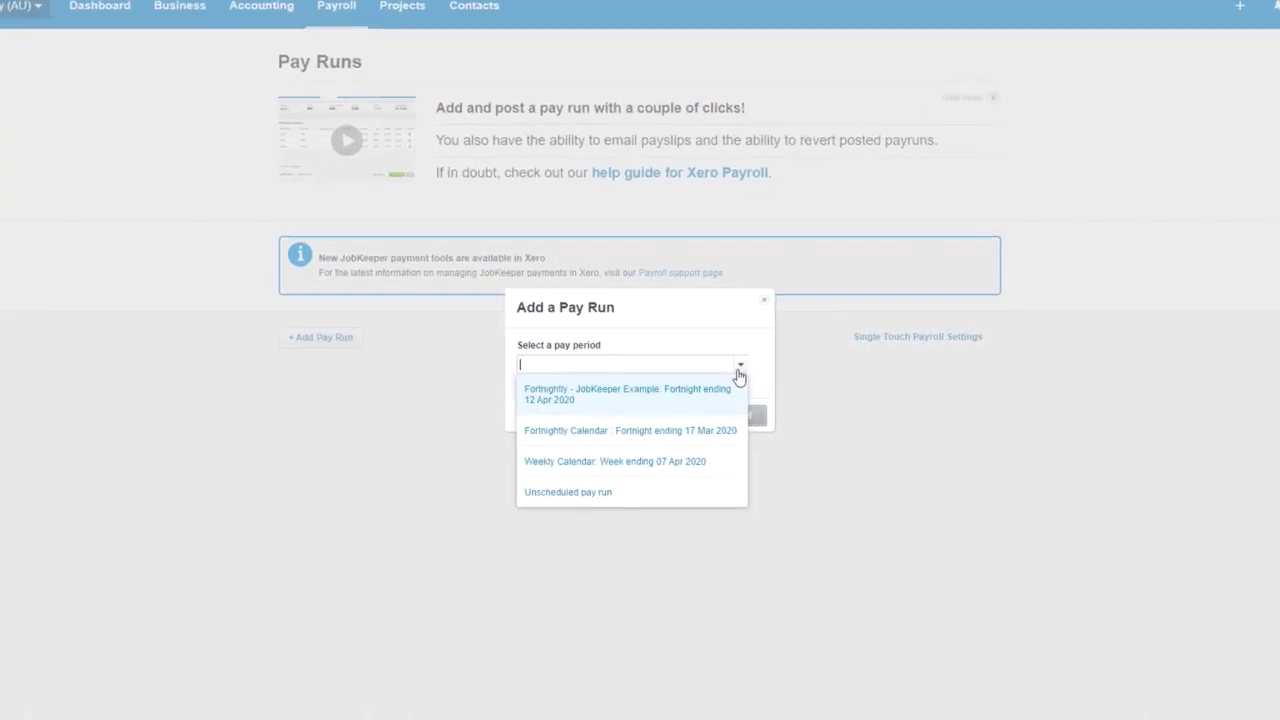
click(705, 398)
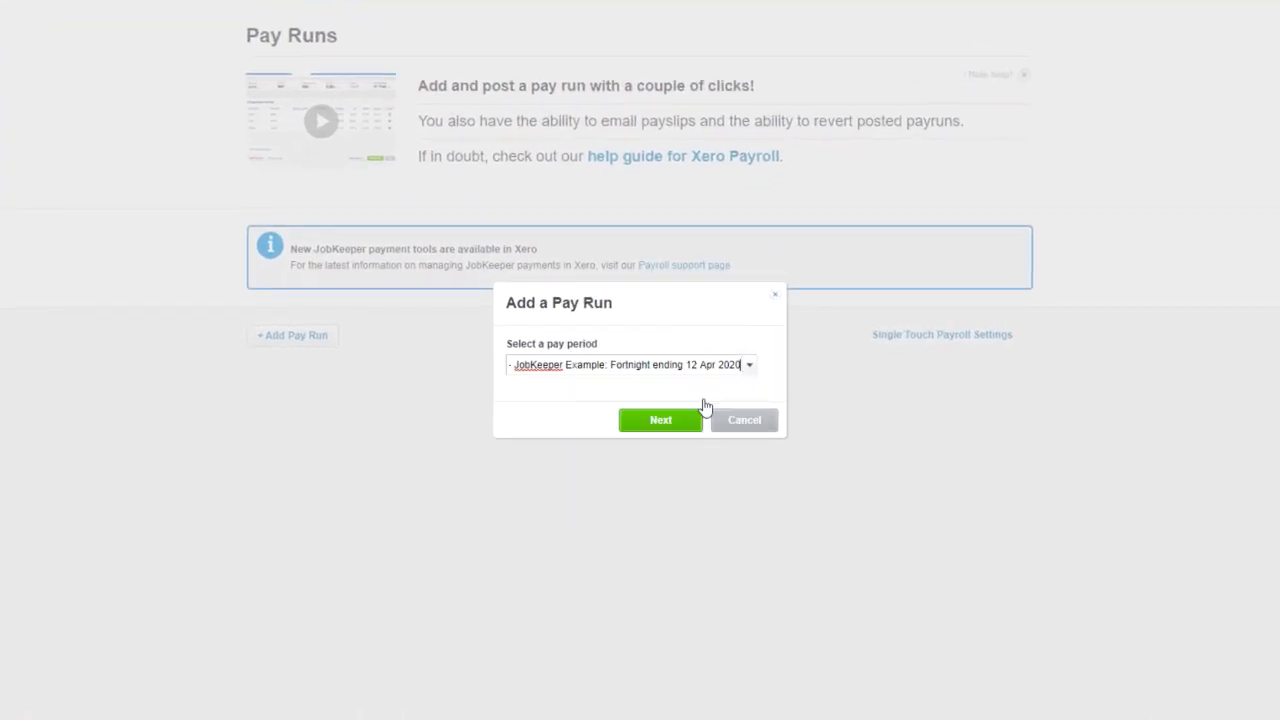
click(661, 420)
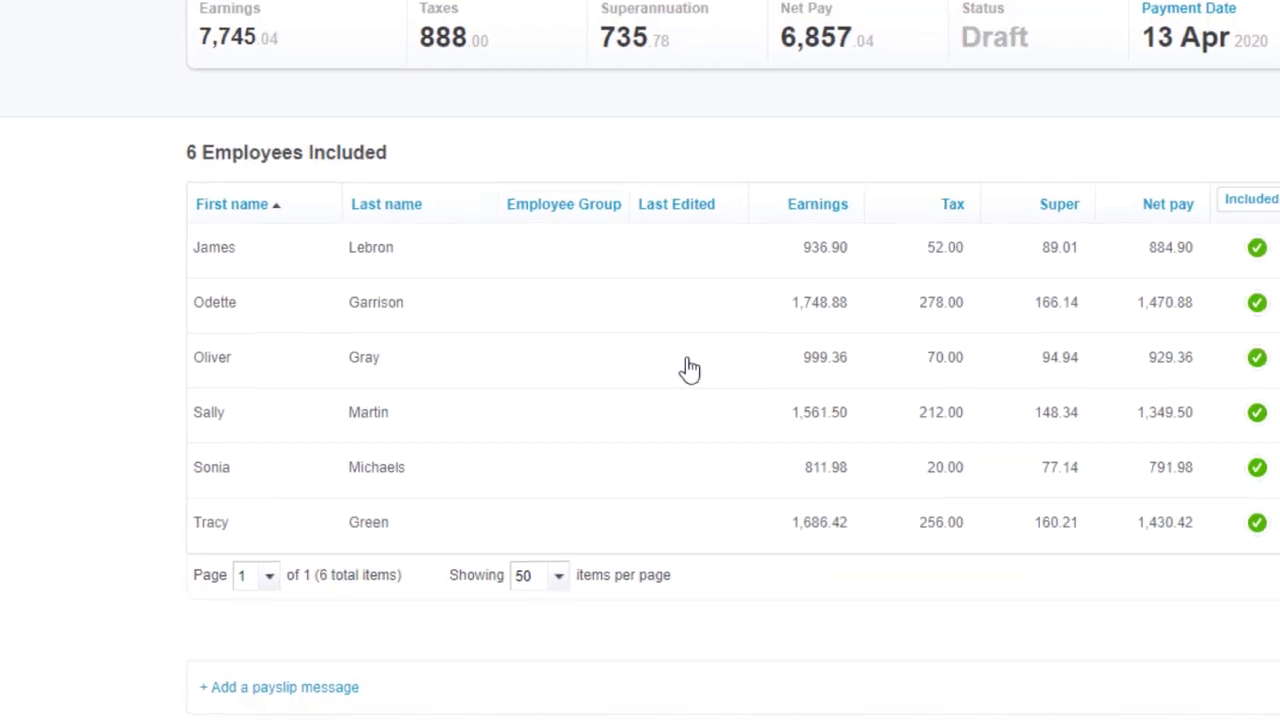
Step: Add a 500.64 fixed-amount JobKeeper Payment top up line to the third employee's payslip and save
click(692, 369)
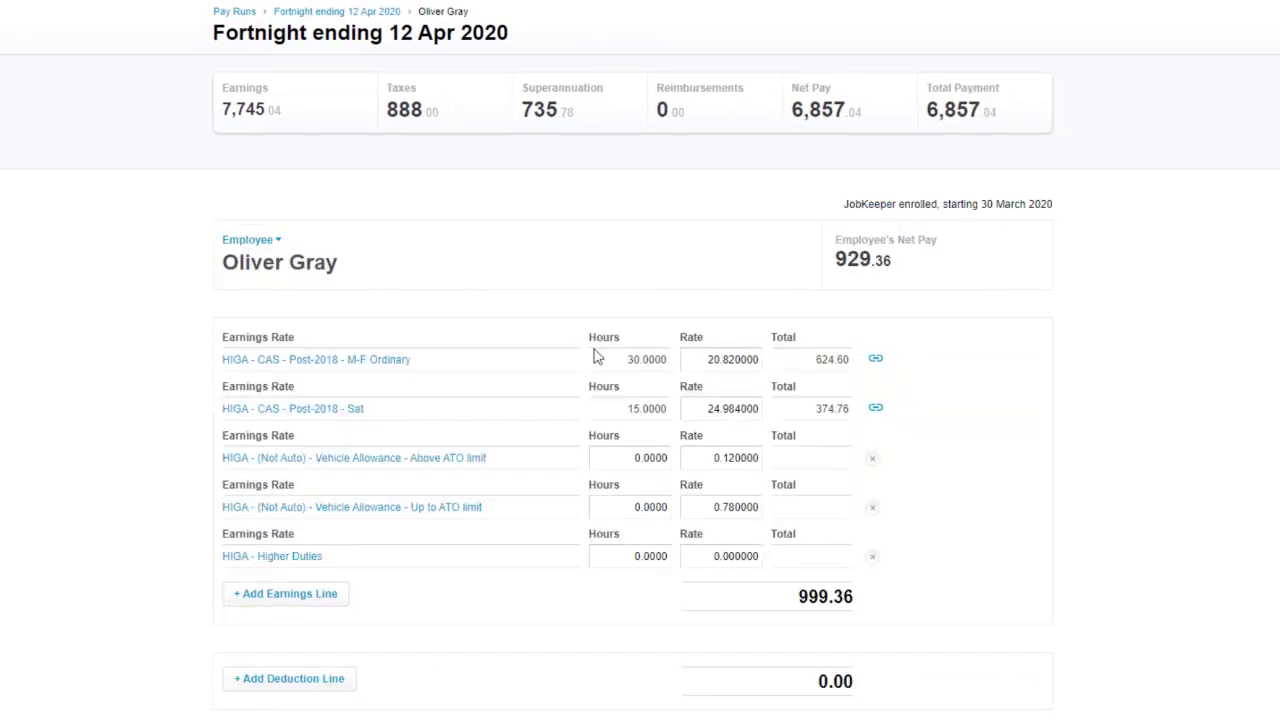
click(292, 598)
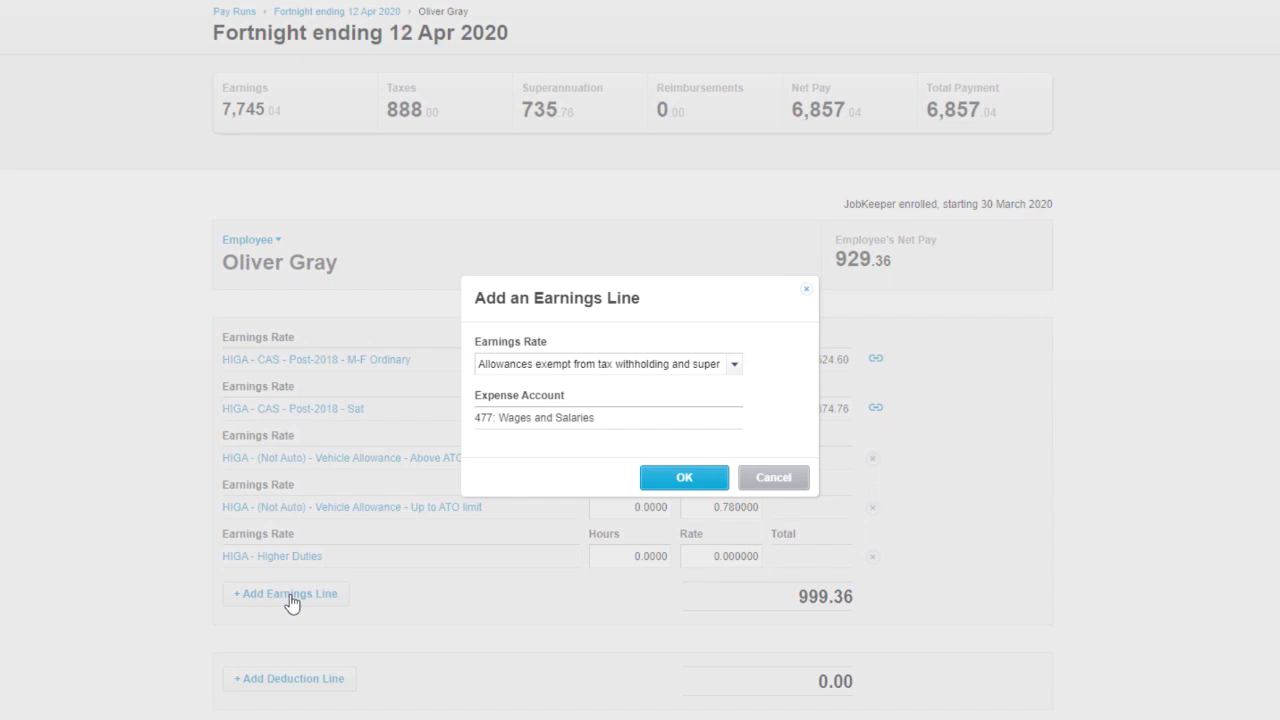
click(734, 362)
drag(733, 393, 734, 586)
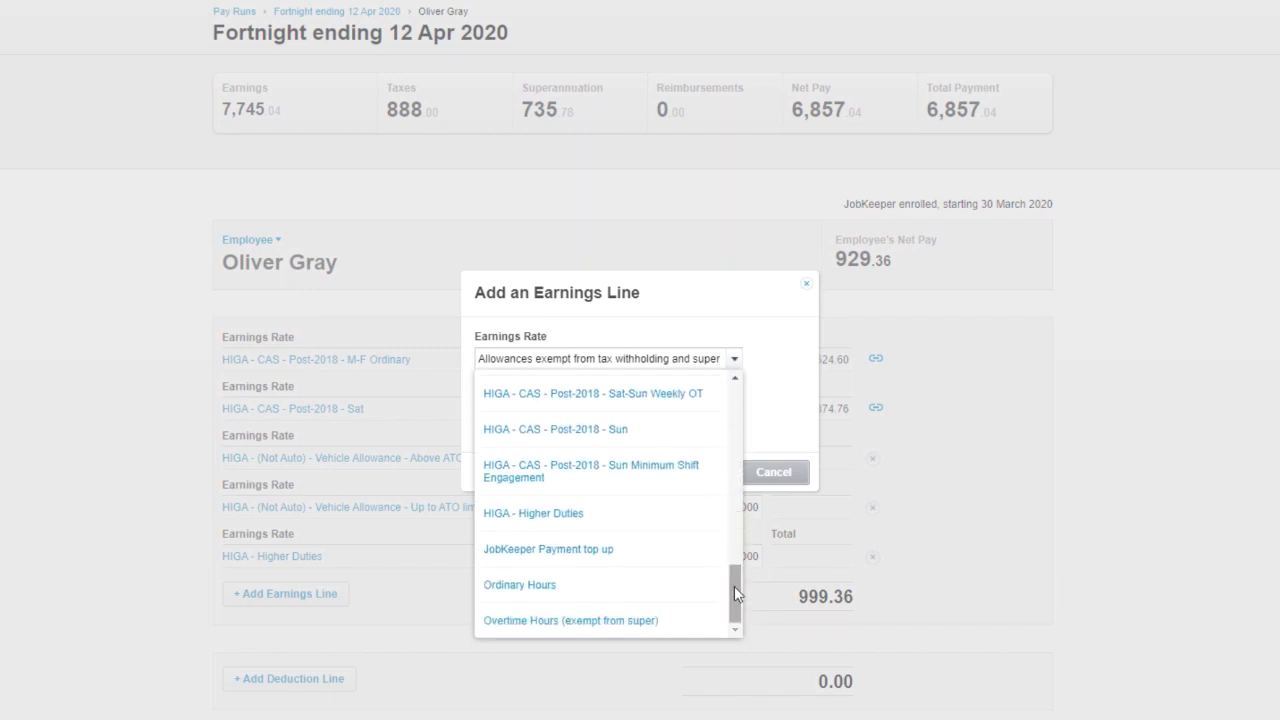
click(637, 558)
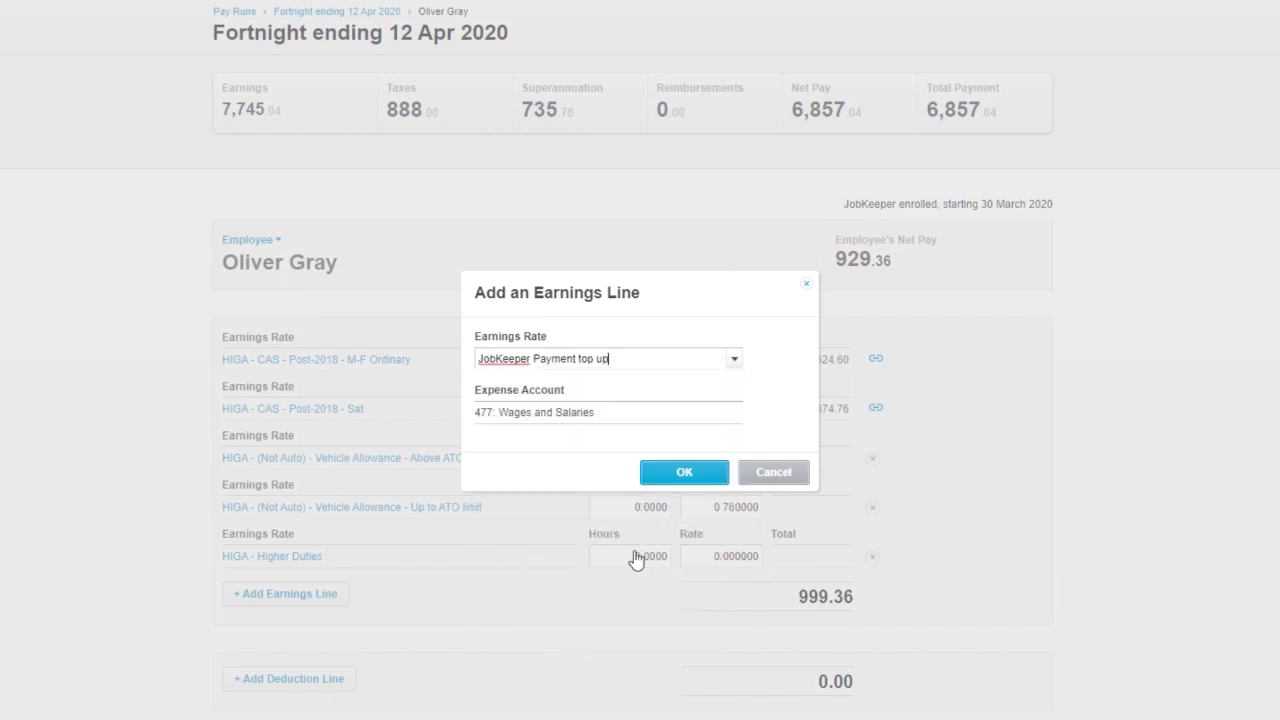
click(692, 476)
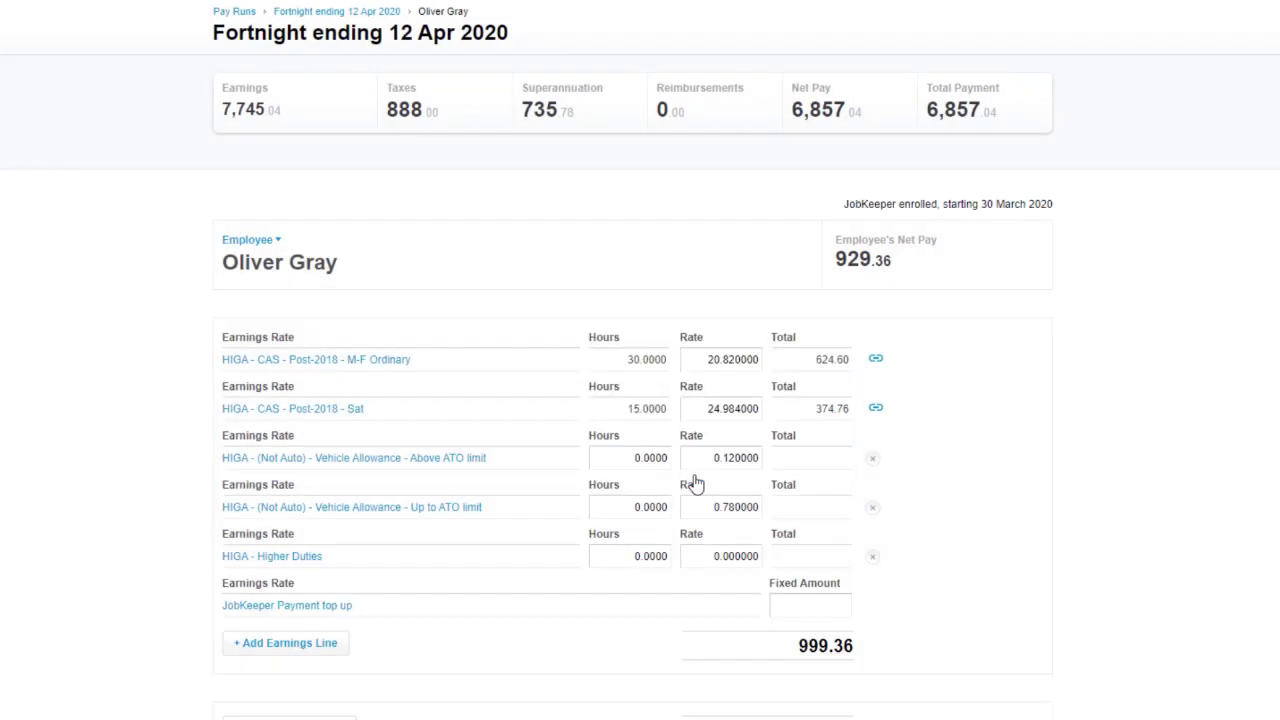
click(791, 606)
text(500.64)
key(Tab)
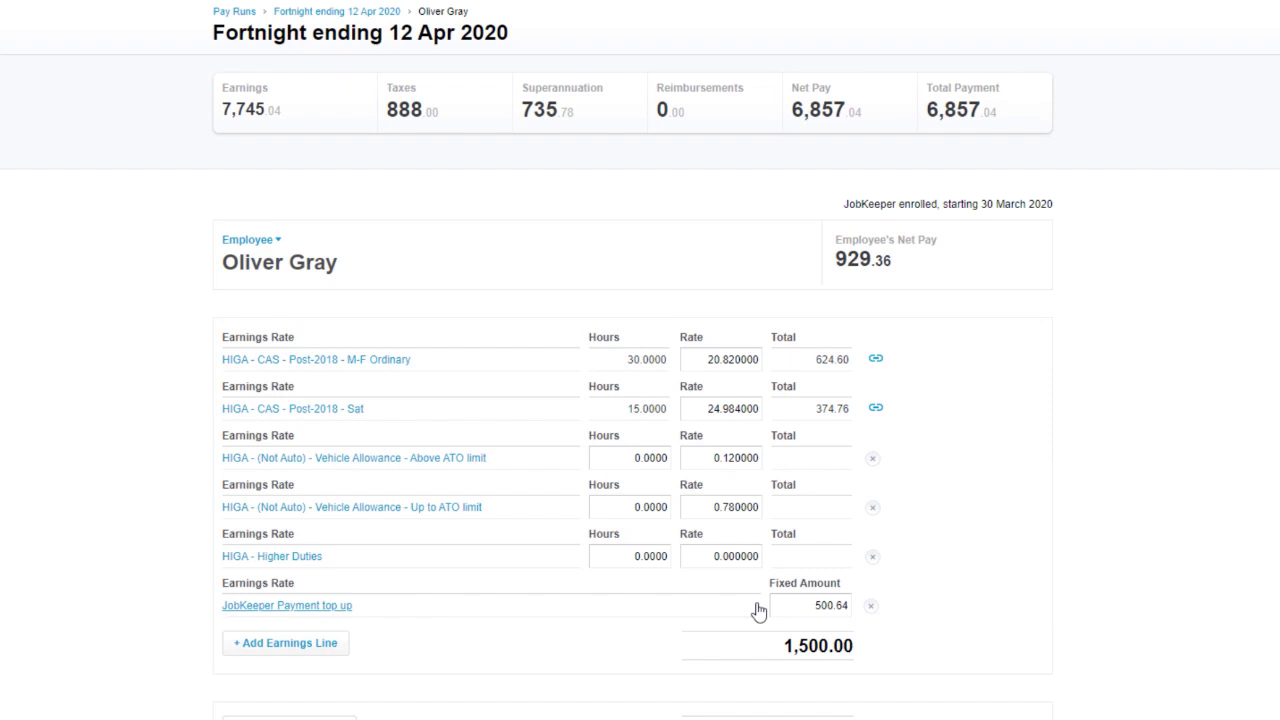
scroll(760, 612, down, 10)
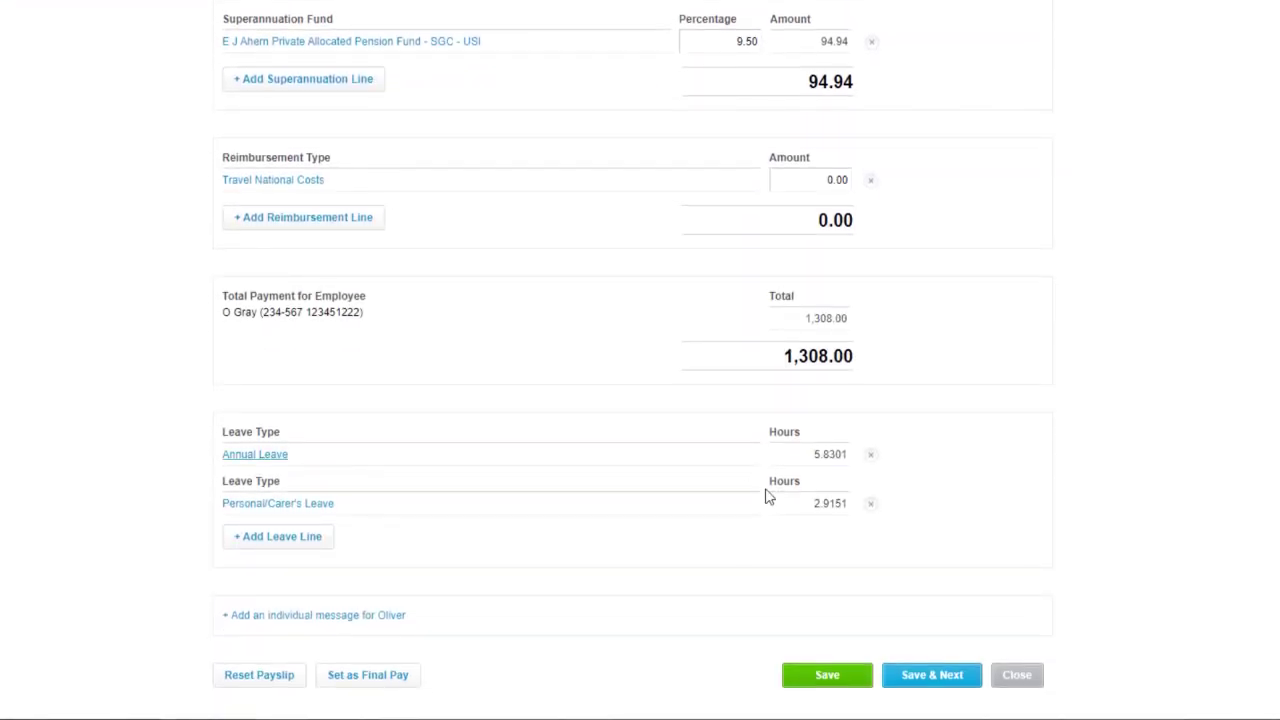
click(828, 677)
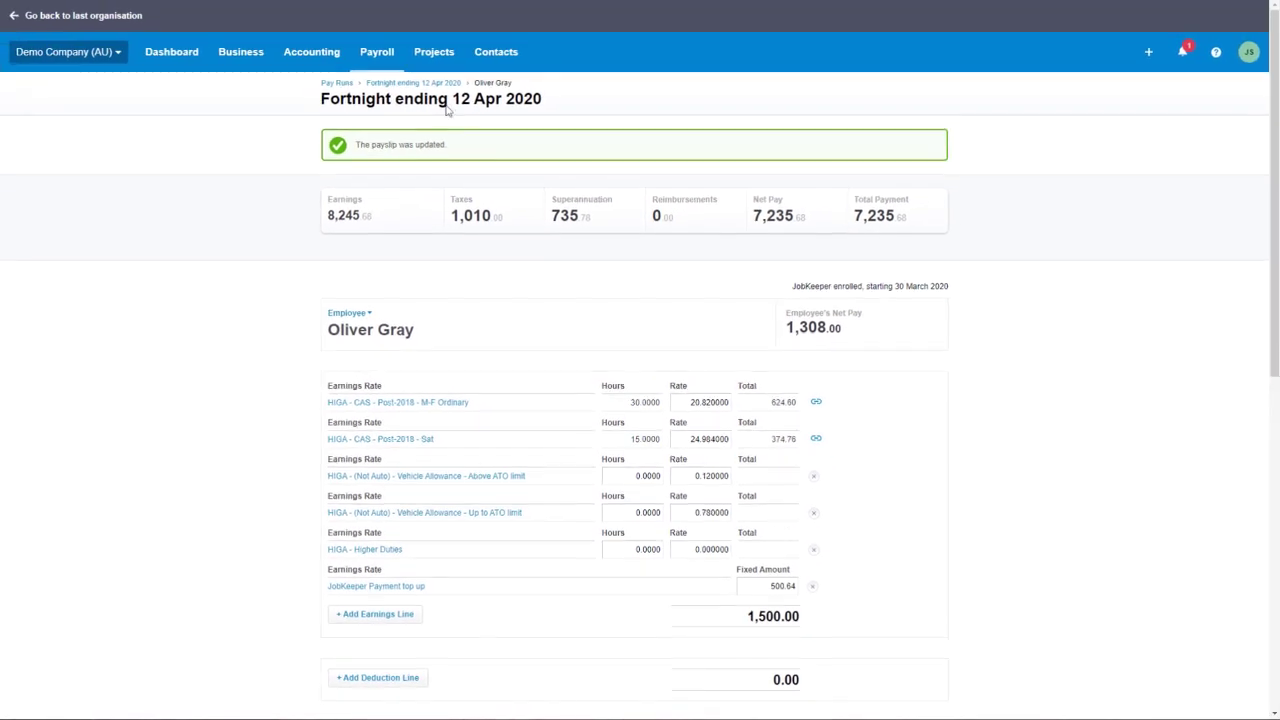
Step: Post the fortnight ending 12 Apr 2020 pay run with 9,496.80 earnings and 8,174.80 net
click(430, 84)
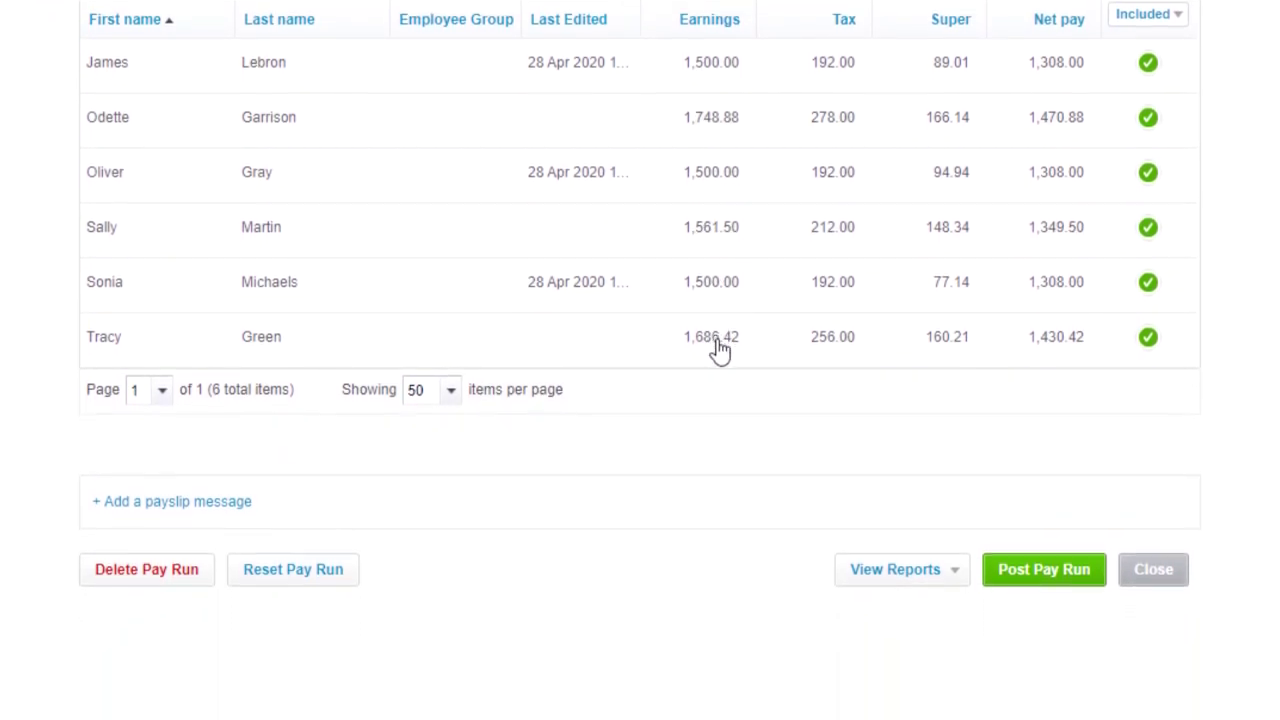
click(1017, 575)
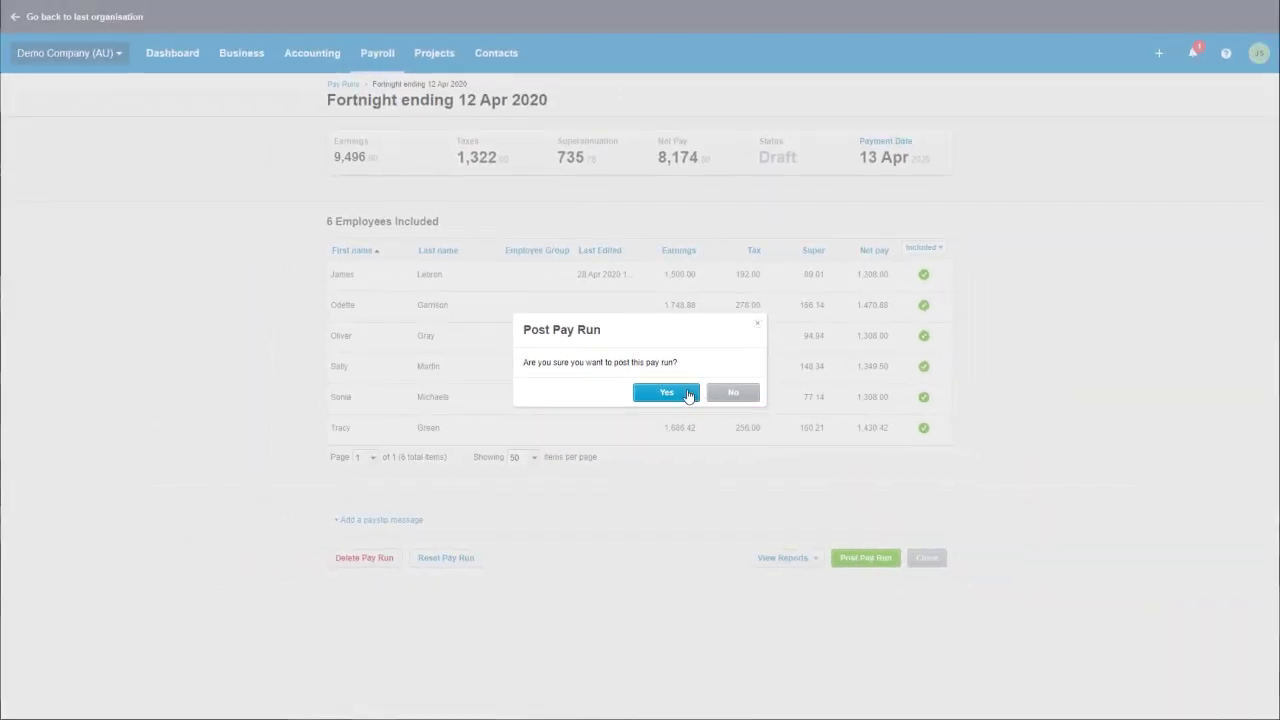
click(687, 394)
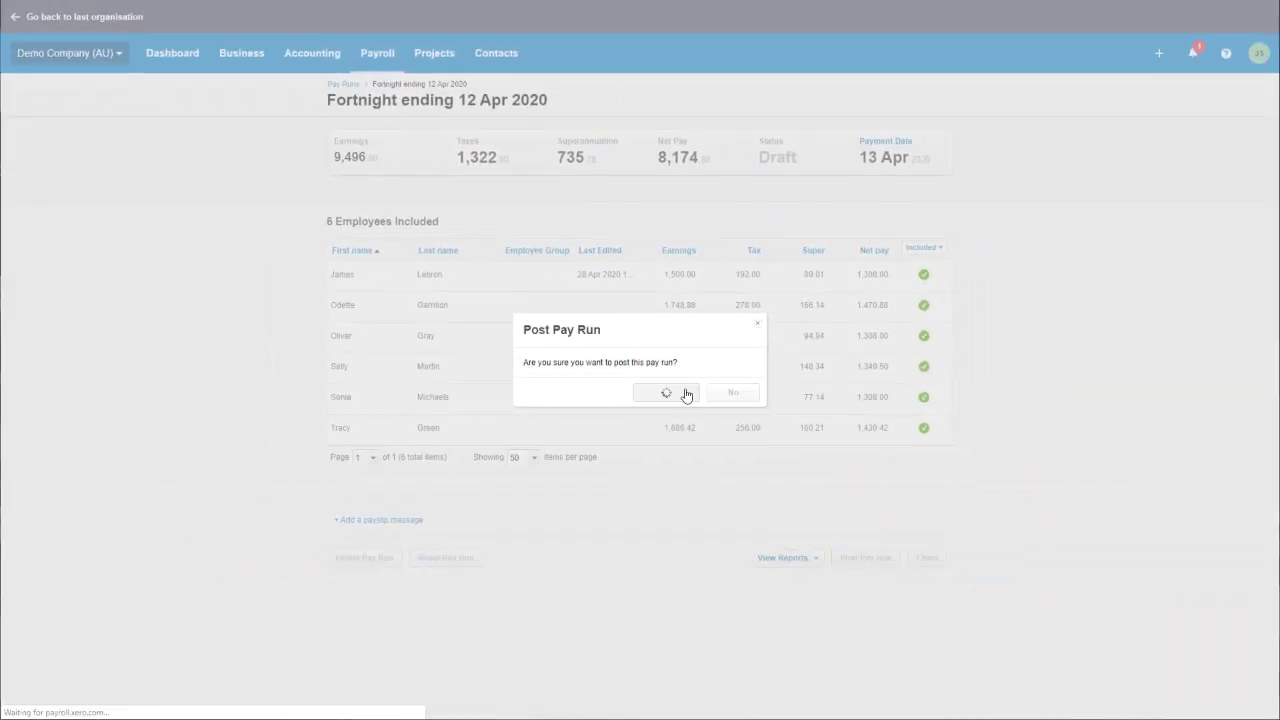